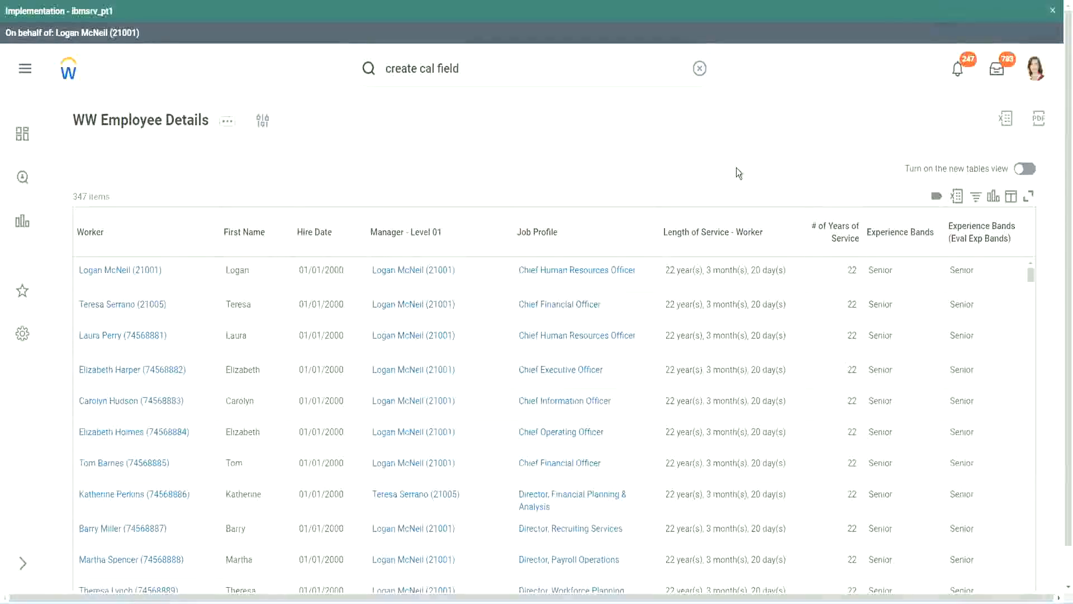
{"action": "left_click", "coordinate": [930, 265]}
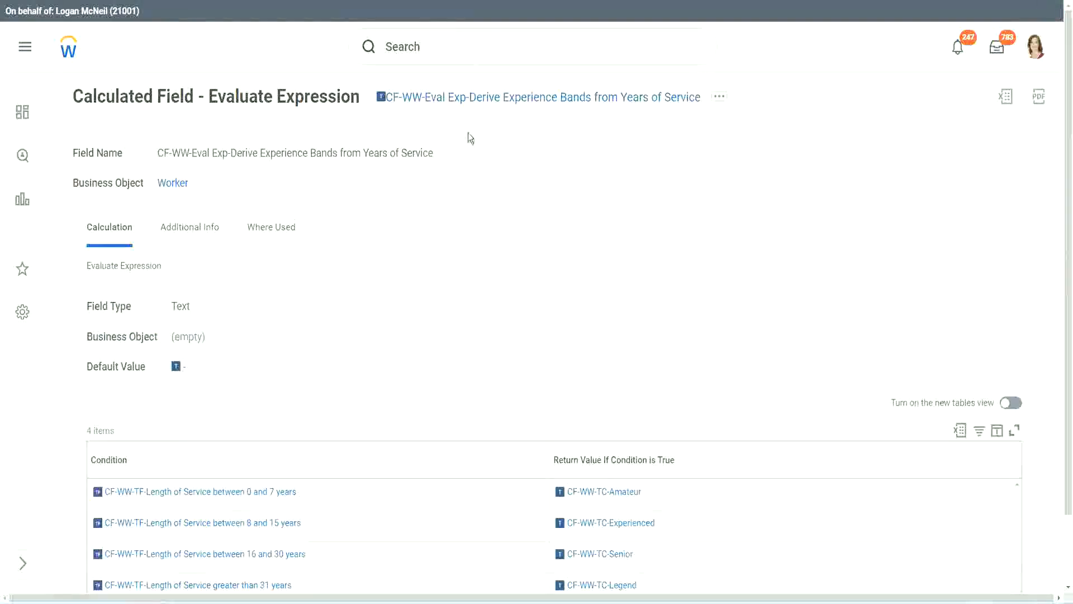
{"action": "right_click", "coordinate": [464, 101]}
{"action": "left_click", "coordinate": [506, 169]}
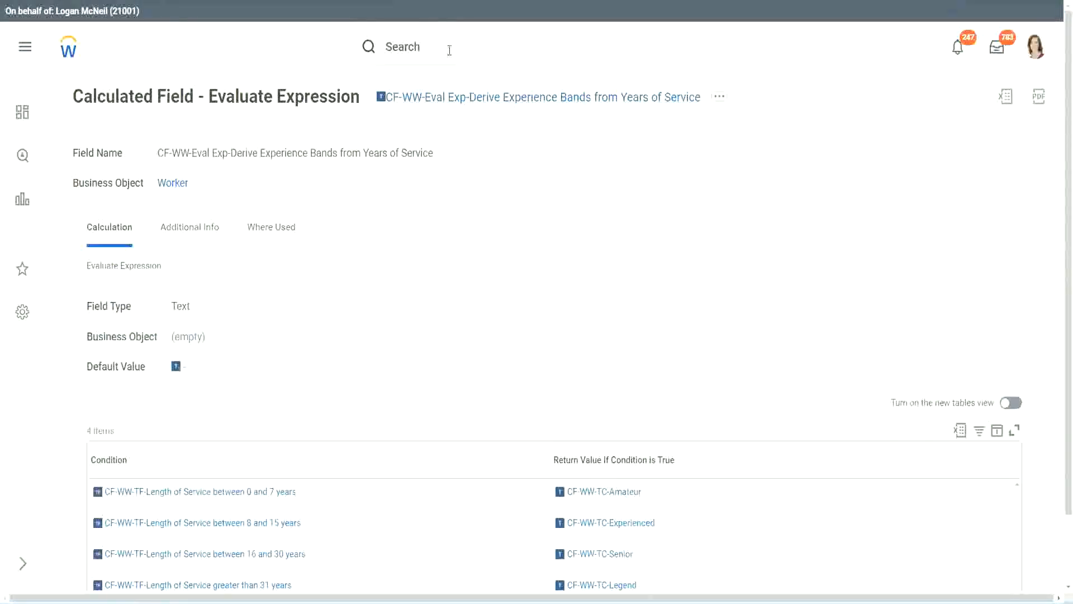
{"action": "left_click", "coordinate": [449, 50]}
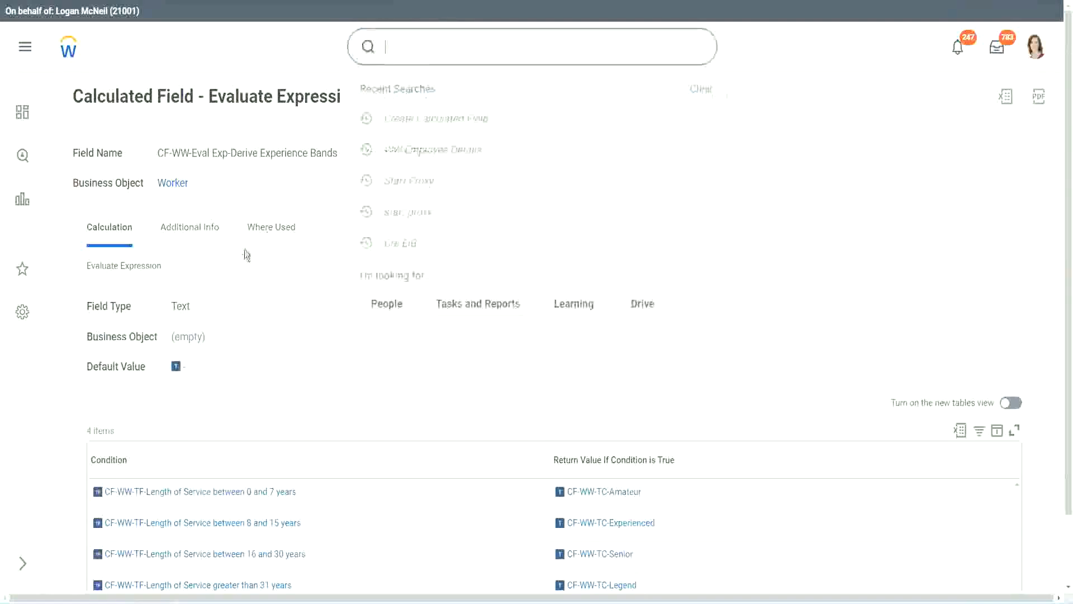
{"action": "left_click", "coordinate": [759, 125]}
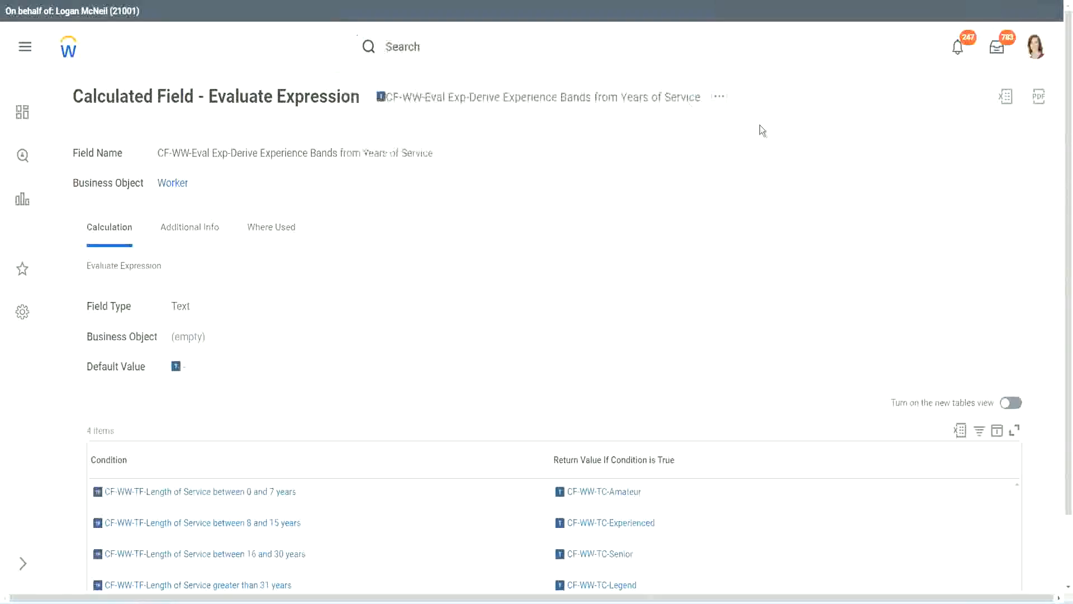
Search for "create calc field" and open the Create Calculated Field task
{"action": "left_click", "coordinate": [425, 42]}
{"action": "type", "text": "create calc"}
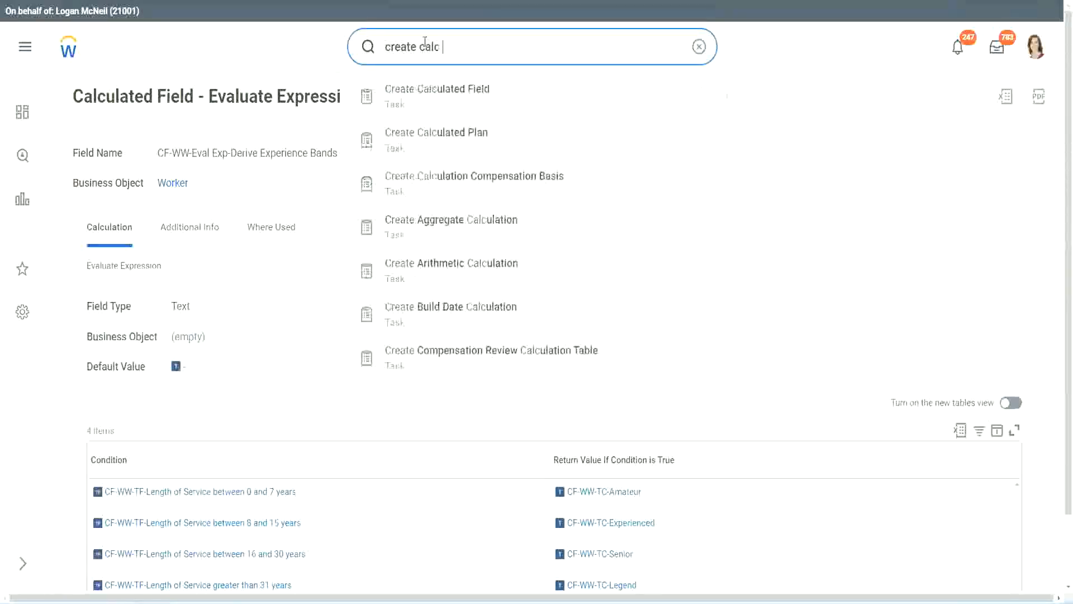
{"action": "type", "text": " field"}
{"action": "left_click", "coordinate": [447, 103]}
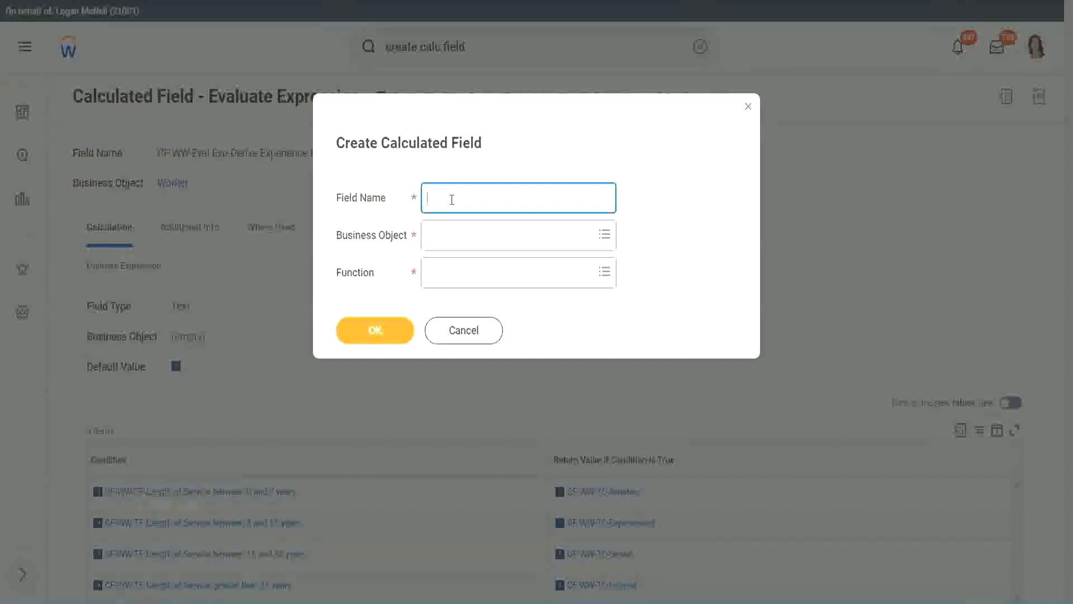
Name the new calculated field "CF-WW-LRB-Identify Experience Bands from years of Service"
{"action": "type", "text": "CF-WW-LRB-Identify Exe"}
{"action": "key", "text": "BackSpace"}
{"action": "type", "text": "periende"}
{"action": "key", "text": "BackSpace"}
{"action": "key", "text": "BackSpace"}
{"action": "type", "text": "ce "}
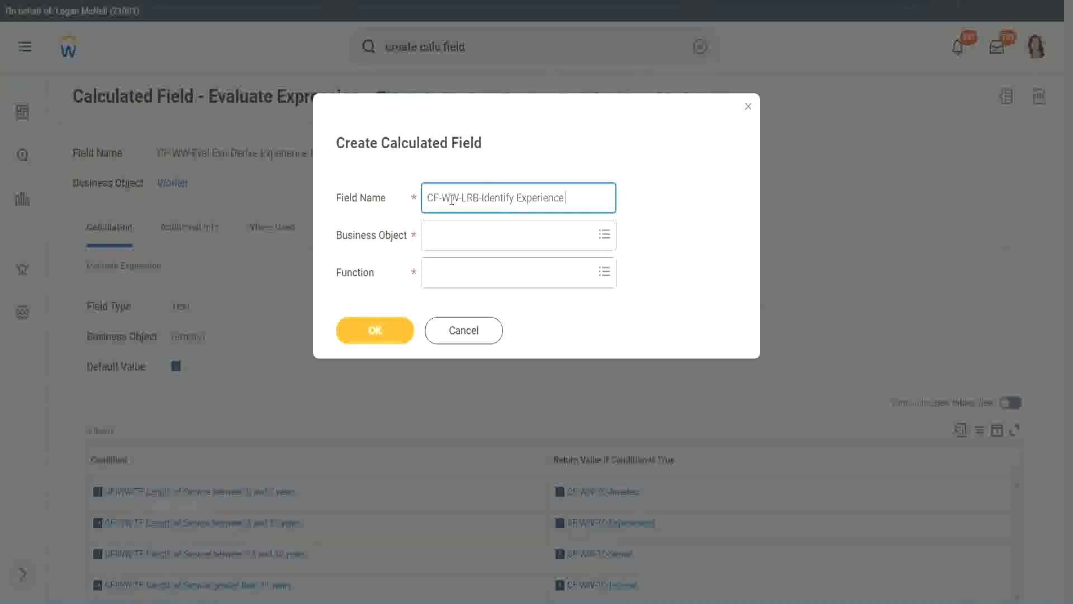
{"action": "type", "text": "Bands Irom"}
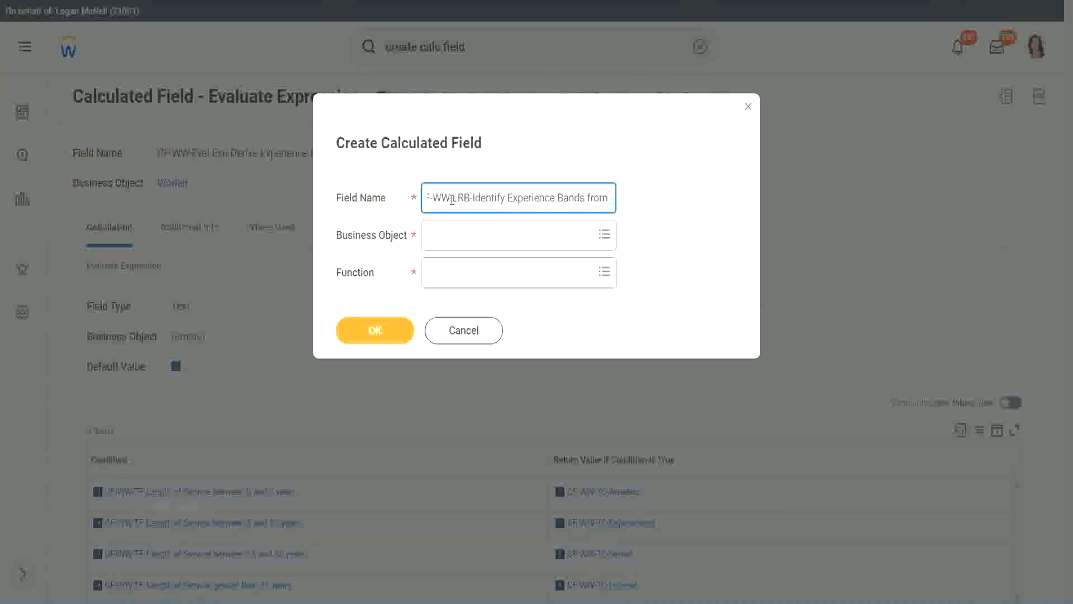
{"action": "type", "text": " years of Service"}
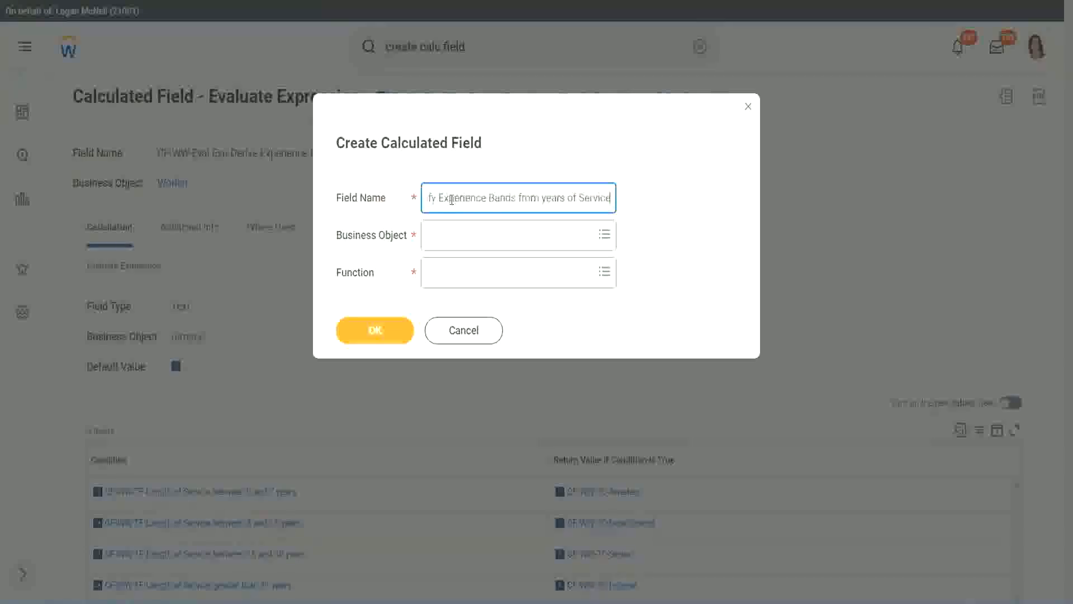
{"action": "key", "text": "Tab"}
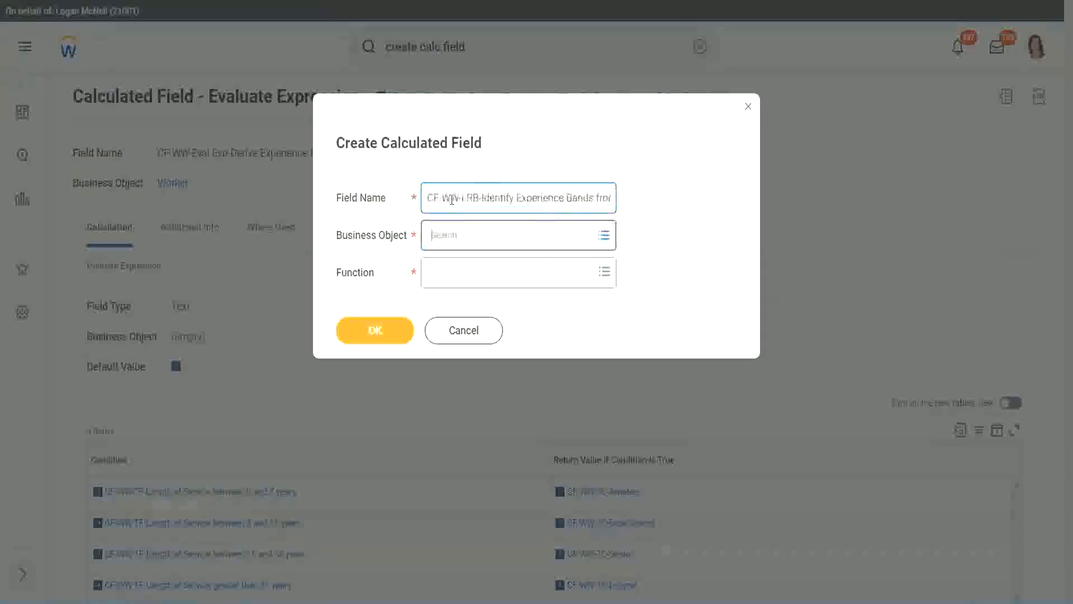
Set the business object to Worker and the function to Lookup Range Band, and confirm the new field
{"action": "type", "text": "wor"}
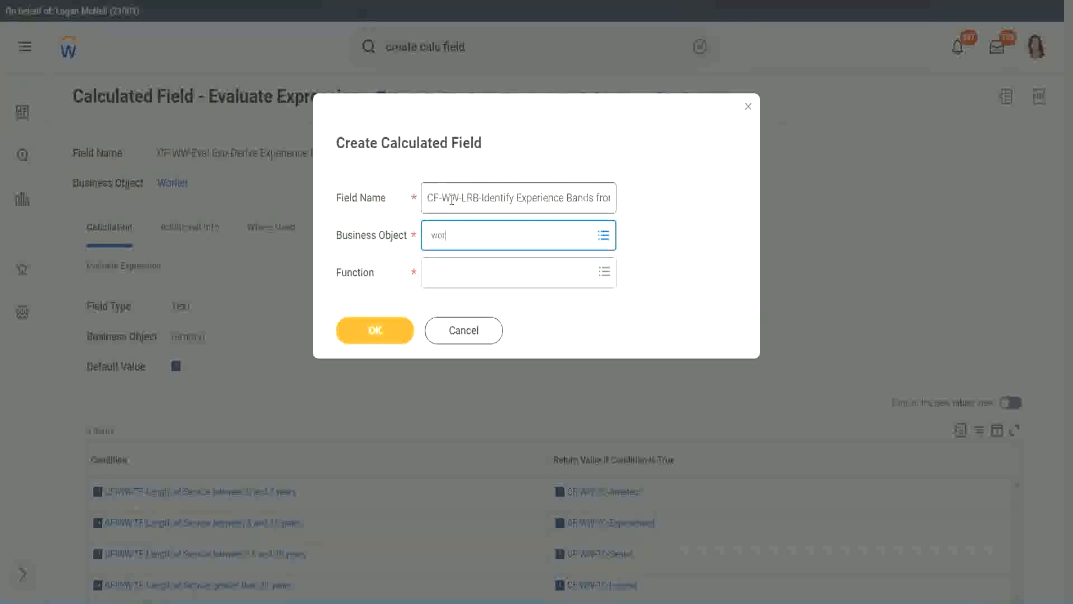
{"action": "type", "text": "ker"}
{"action": "key", "text": "Return"}
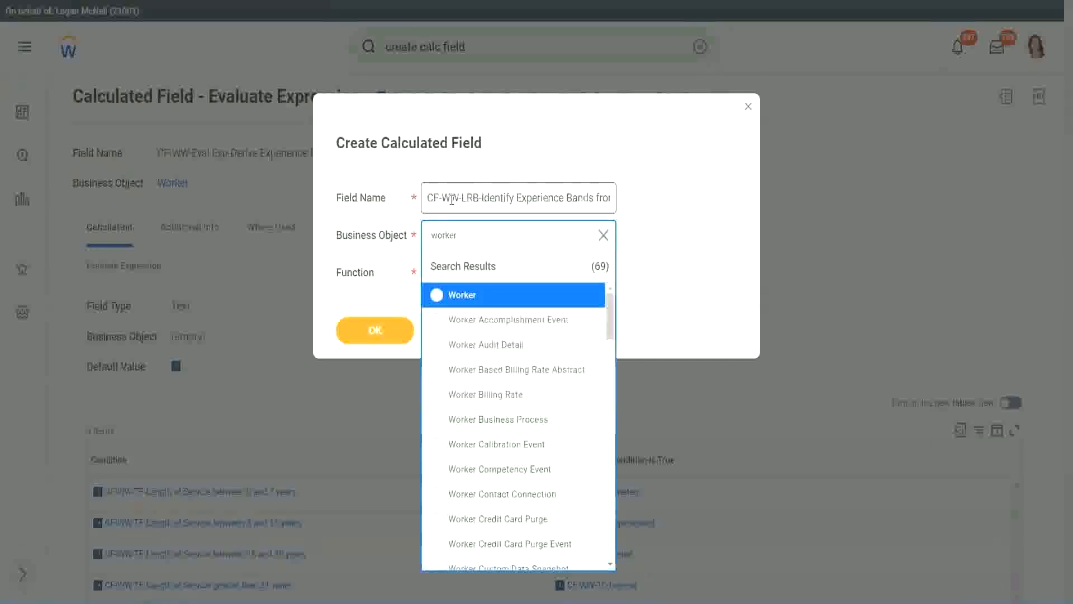
{"action": "key", "text": "Return"}
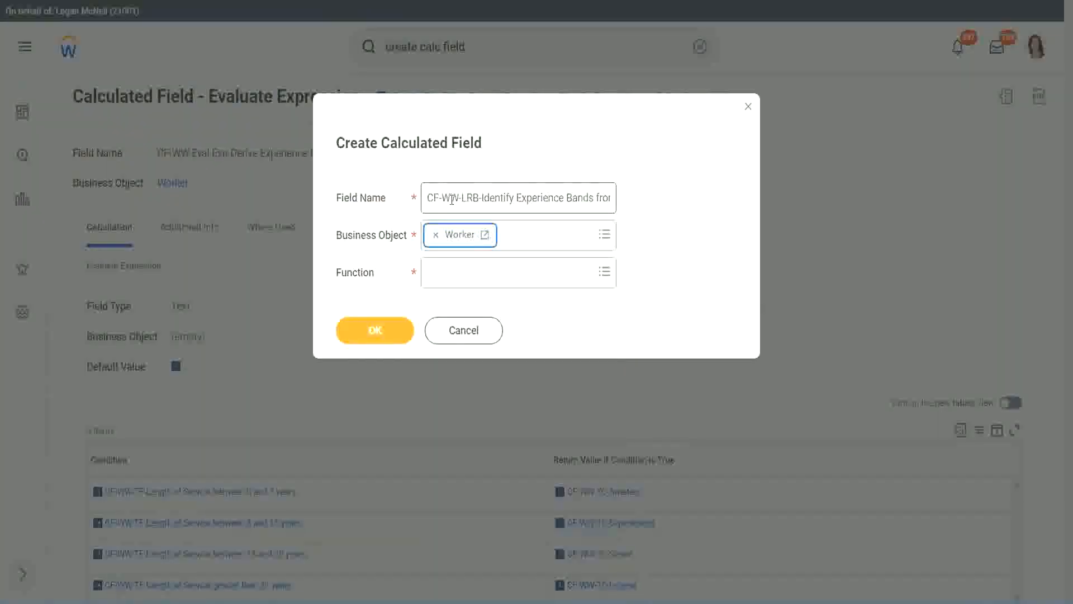
{"action": "key", "text": "Tab"}
{"action": "type", "text": "lrb"}
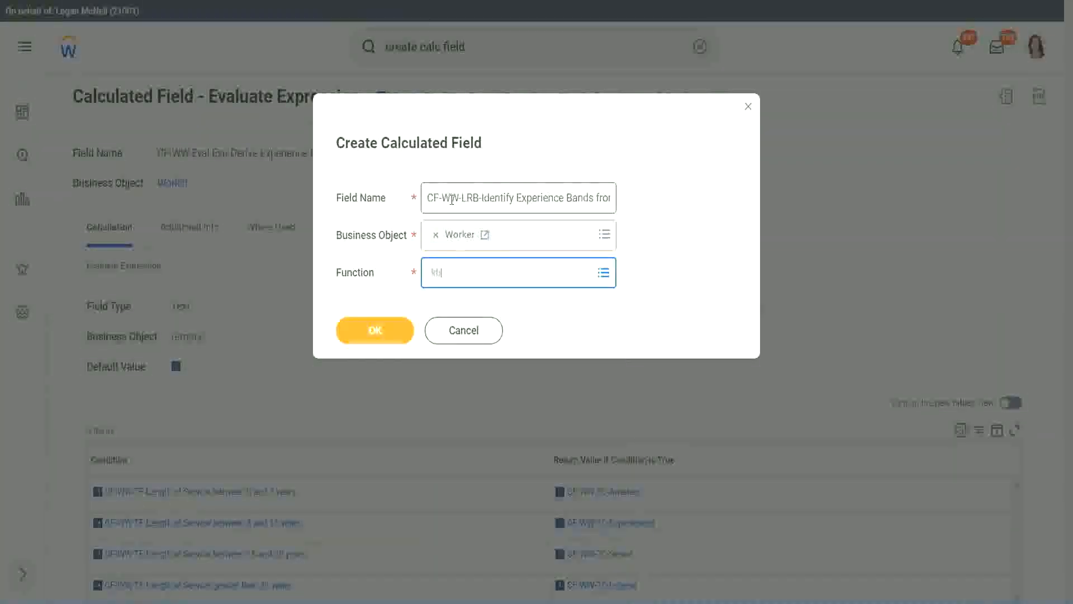
{"action": "key", "text": "Return"}
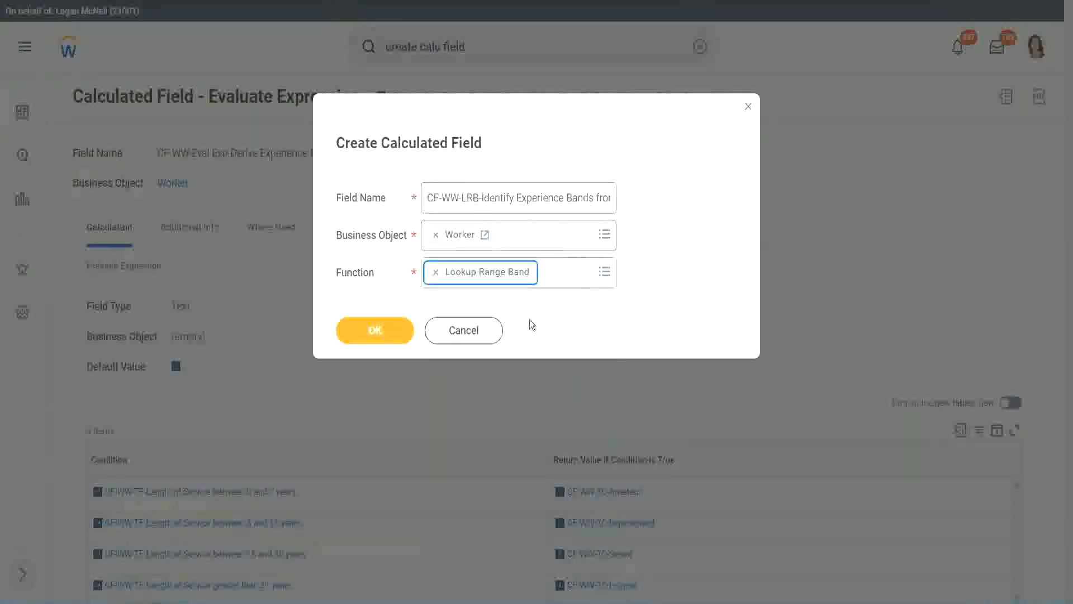
{"action": "left_click", "coordinate": [383, 340]}
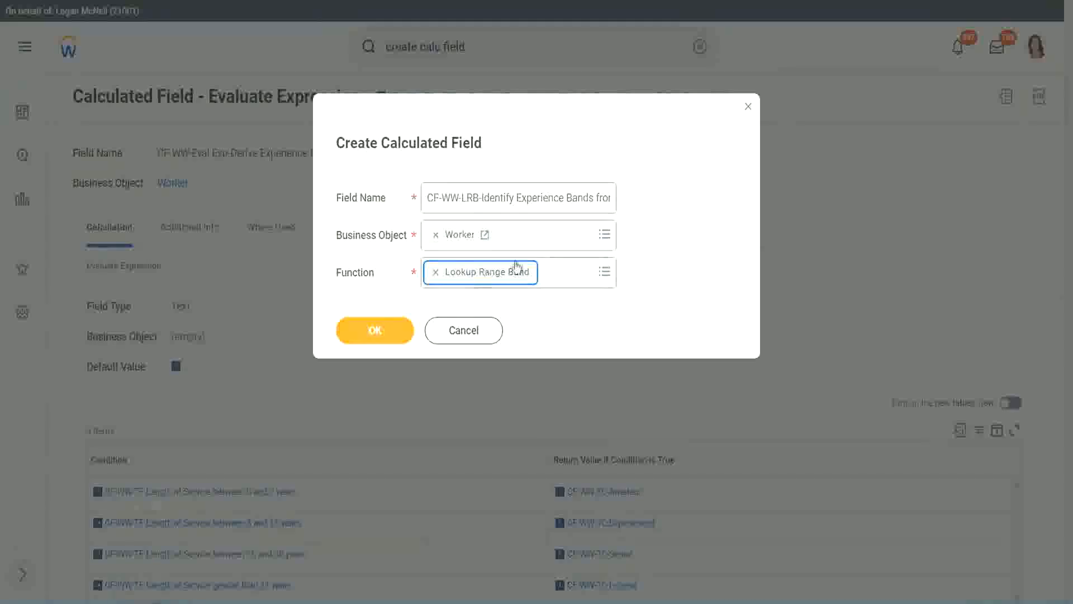
{"action": "left_click", "coordinate": [384, 332]}
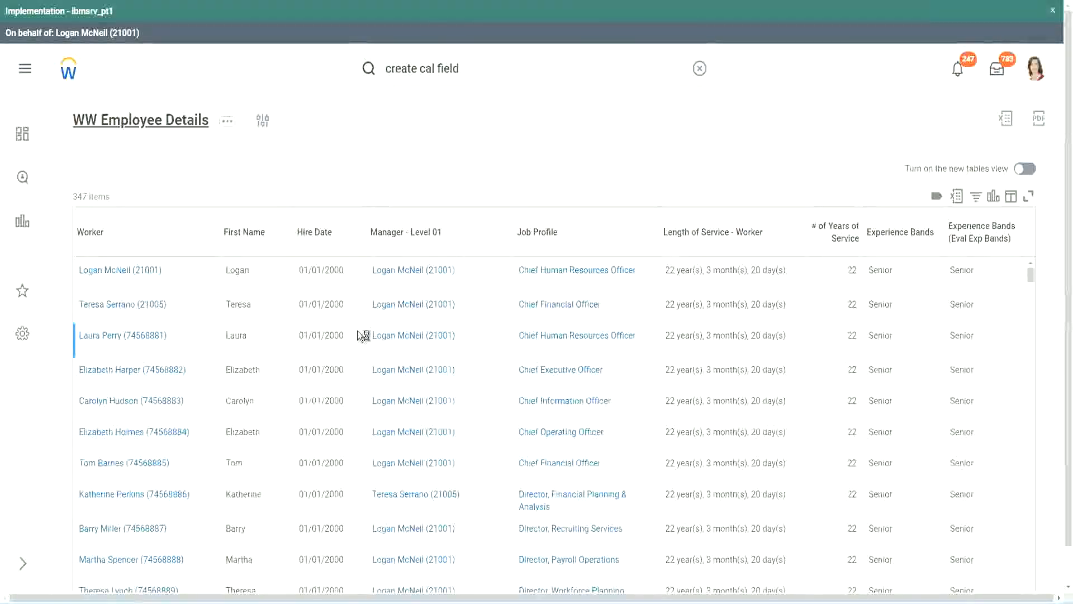
Copy "CF-WW-Convert Text To Number-Number of Years from Length of Service" from the WW Employee Details report definition and use it as the source field
{"action": "scroll", "coordinate": [357, 364], "scroll_direction": "down", "scroll_amount": 5}
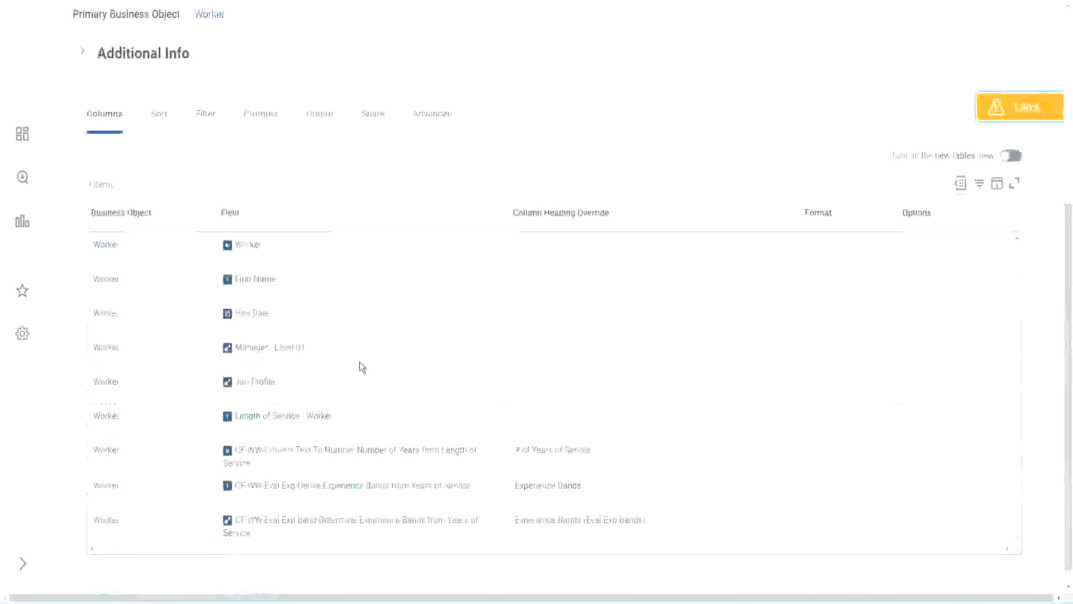
{"action": "right_click", "coordinate": [336, 434]}
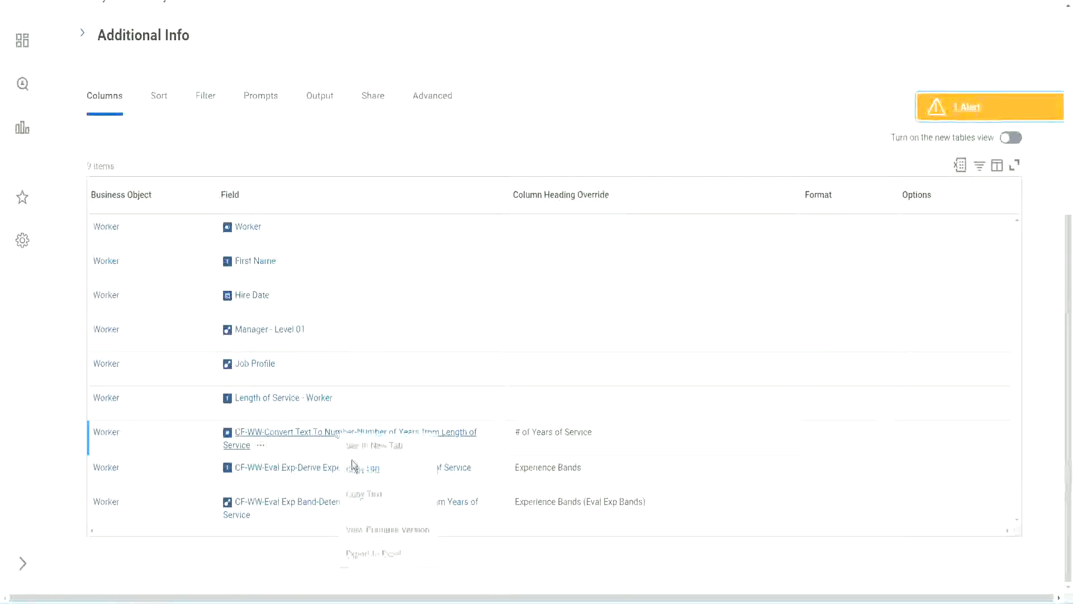
{"action": "left_click", "coordinate": [371, 499]}
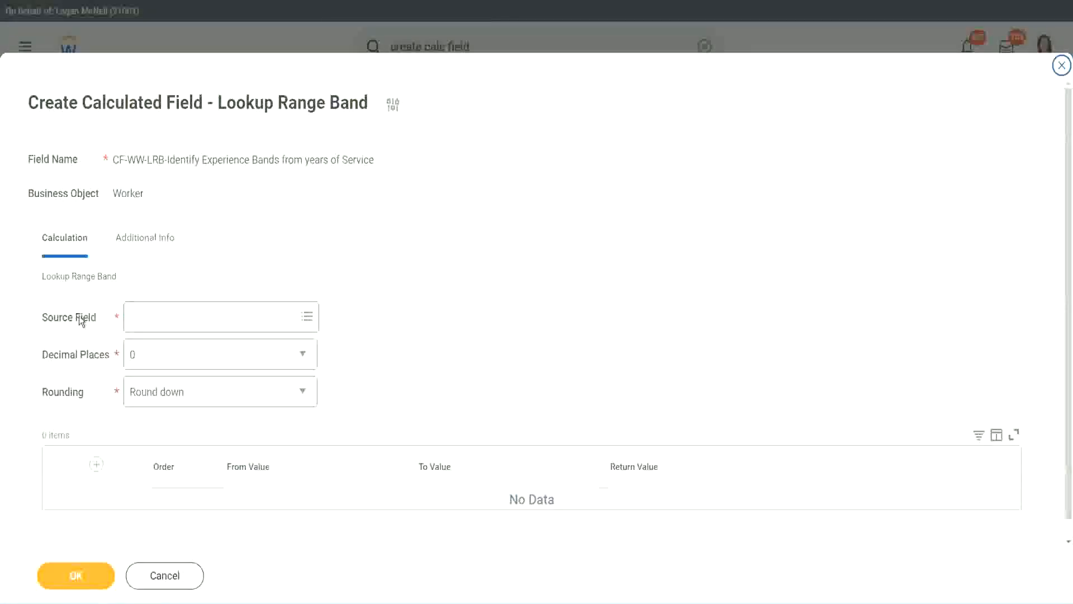
{"action": "left_click", "coordinate": [167, 318]}
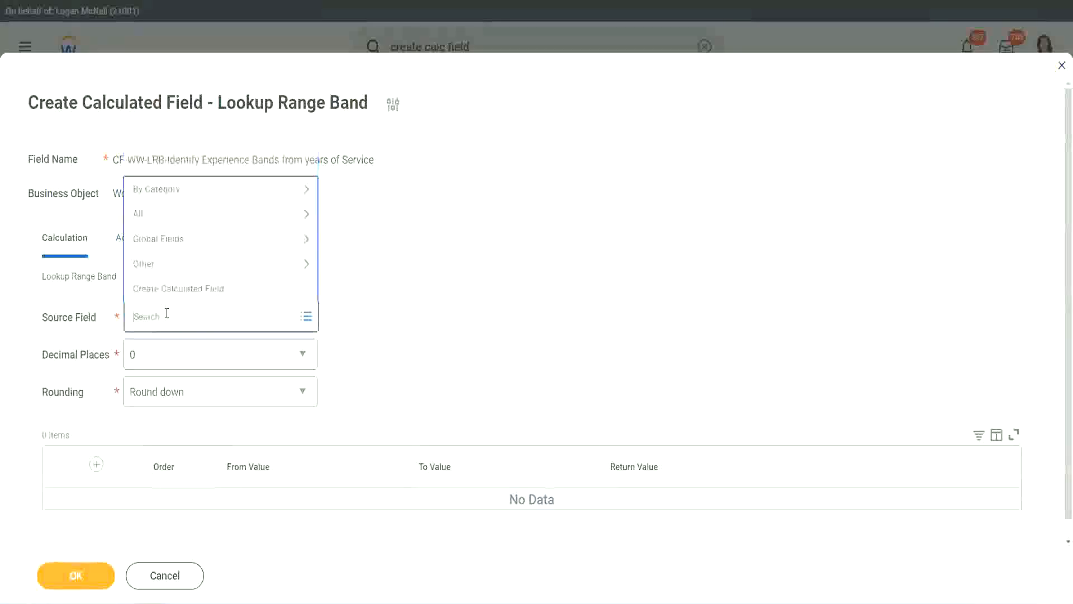
{"action": "key", "text": "ctrl+v"}
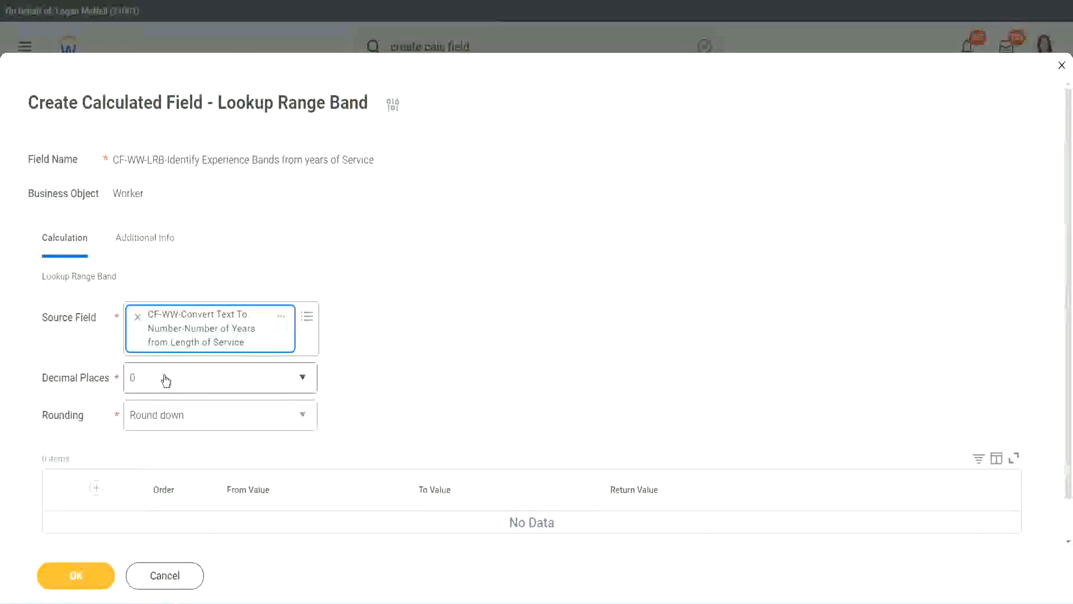
Keep the decimal places at 0 and set the rounding to Round
{"action": "left_click", "coordinate": [210, 384]}
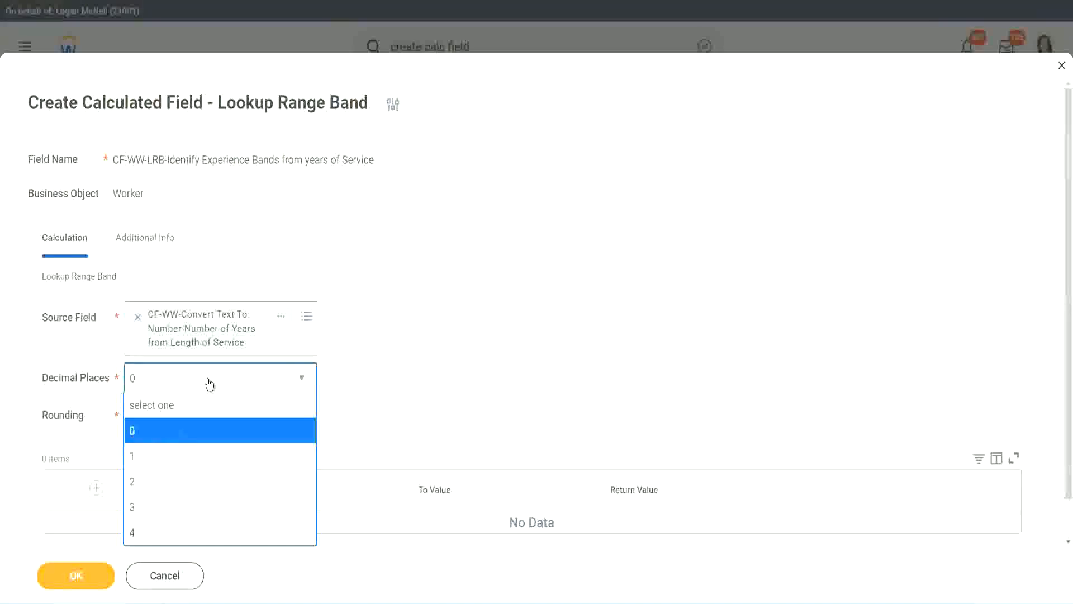
{"action": "left_click", "coordinate": [417, 369]}
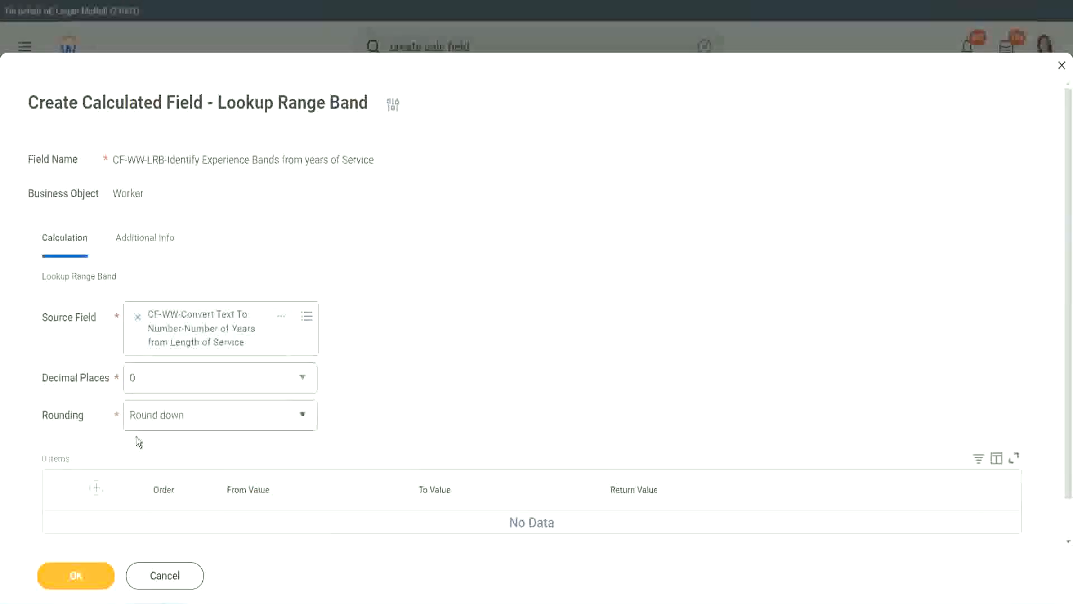
{"action": "left_click", "coordinate": [173, 418]}
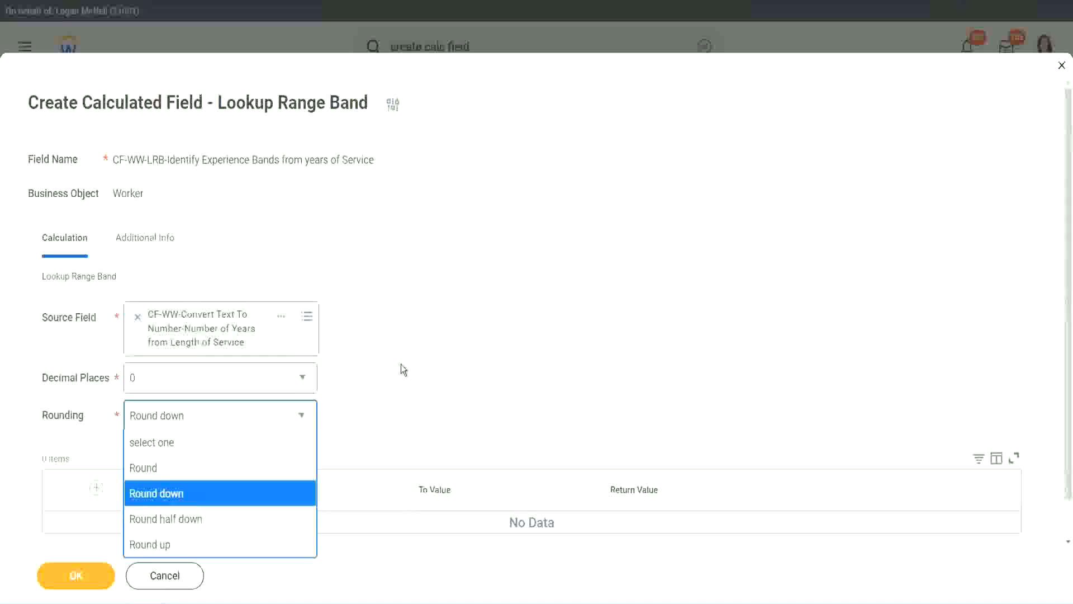
{"action": "left_click", "coordinate": [377, 412]}
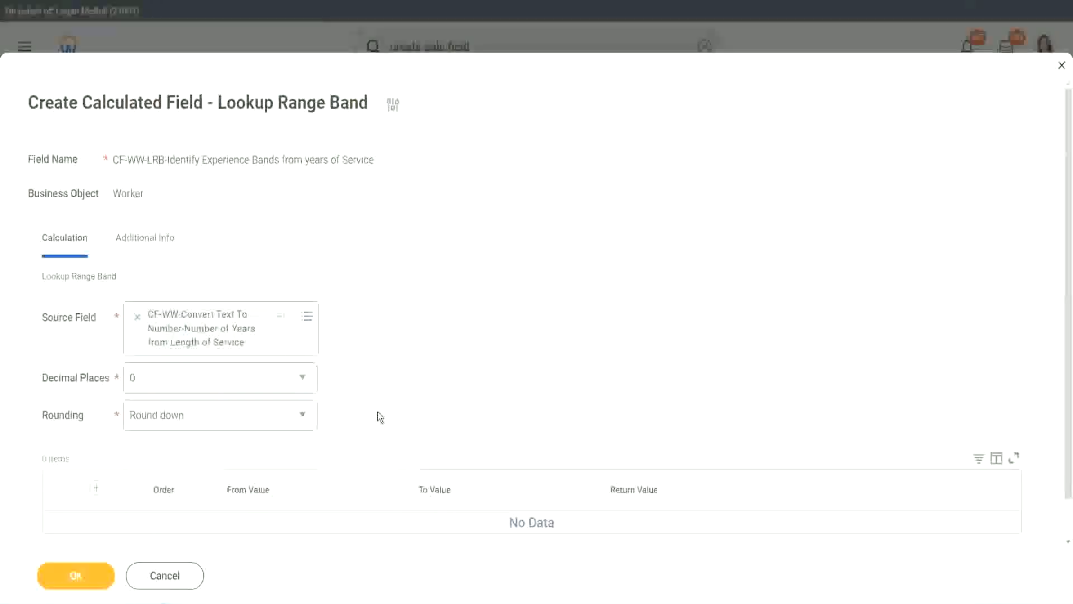
{"action": "left_click", "coordinate": [183, 420]}
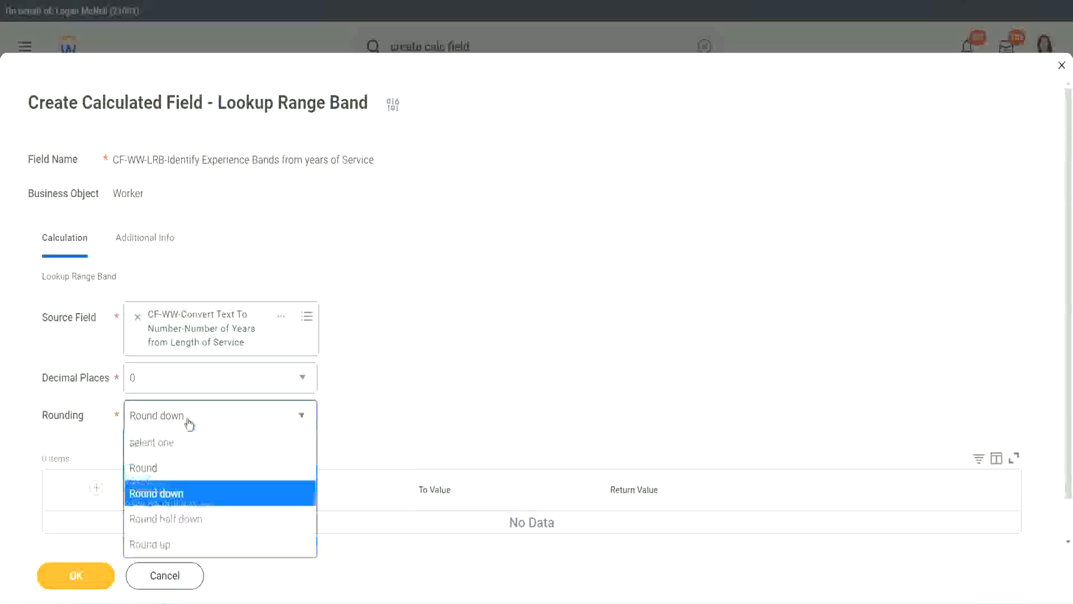
{"action": "left_click", "coordinate": [179, 472]}
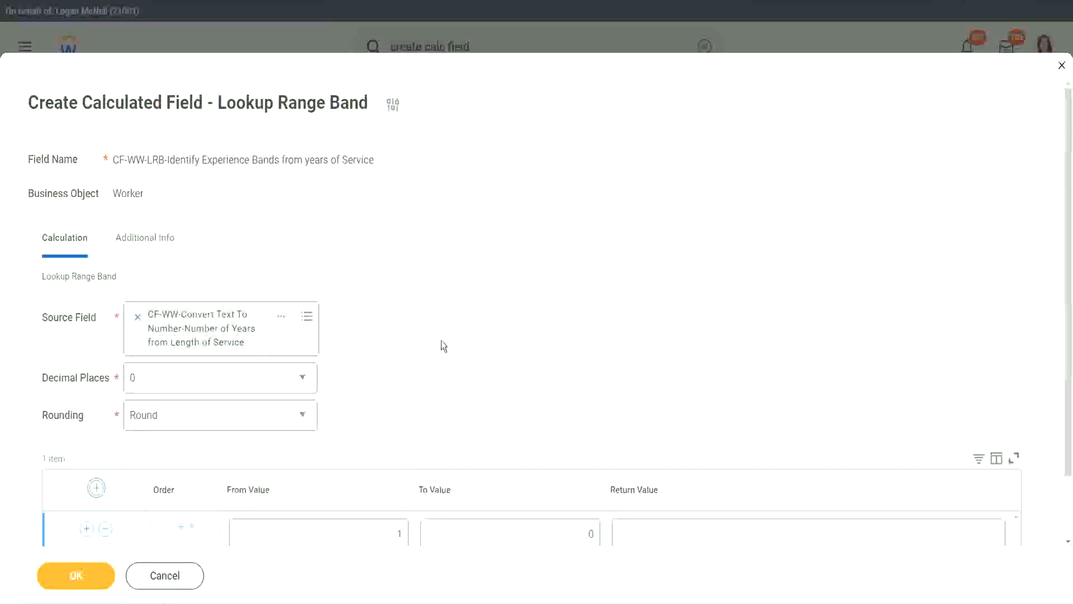
Define the first range band from 0 to 7 with the return value Amateur
{"action": "scroll", "coordinate": [448, 343], "scroll_direction": "down", "scroll_amount": 2}
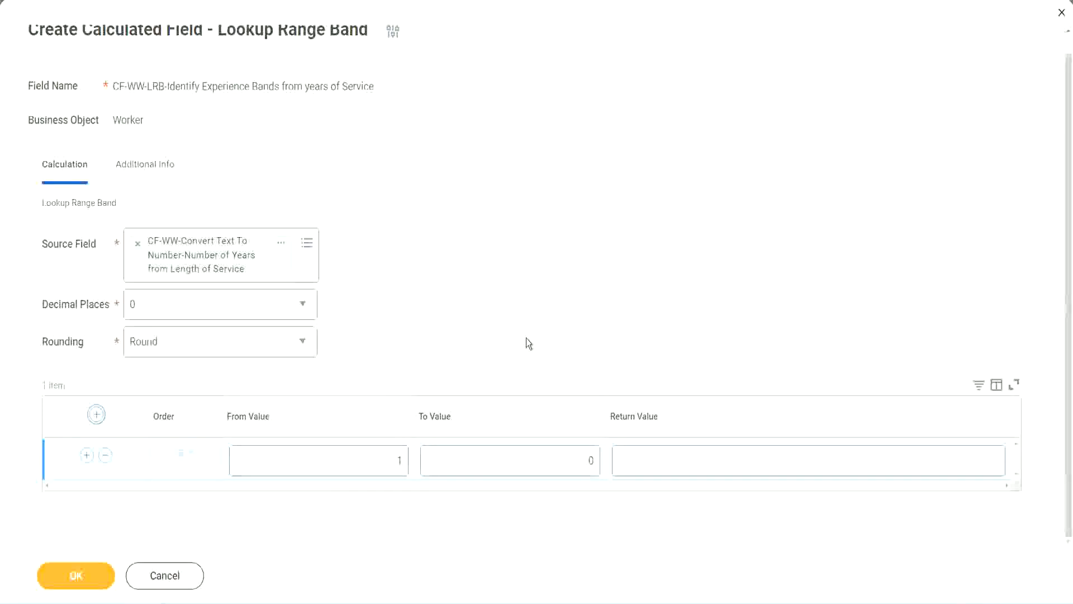
{"action": "double_click", "coordinate": [393, 464]}
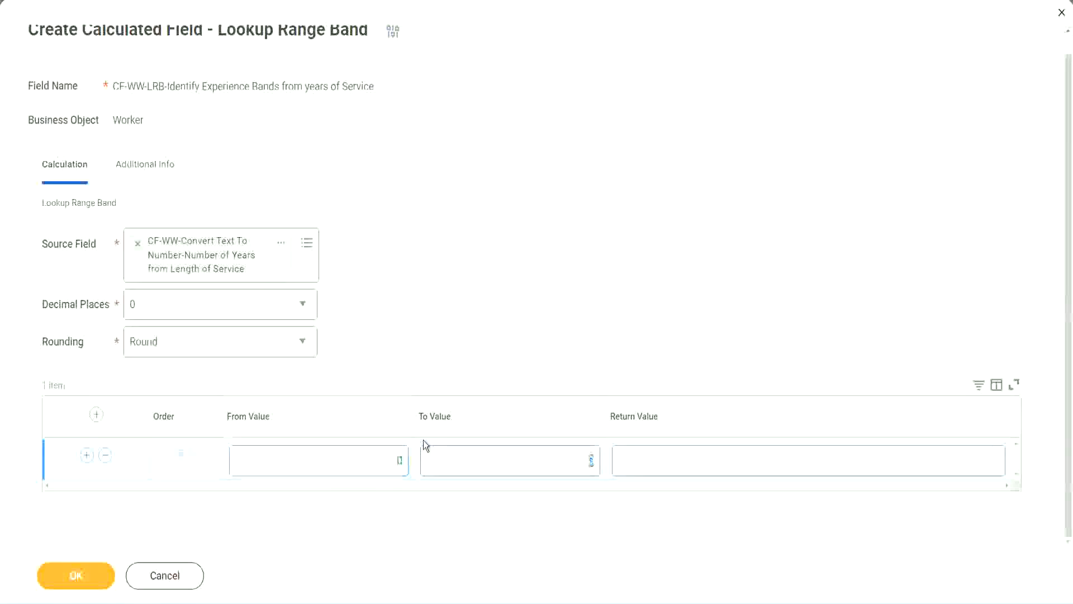
{"action": "key", "text": "Tab"}
{"action": "type", "text": "7"}
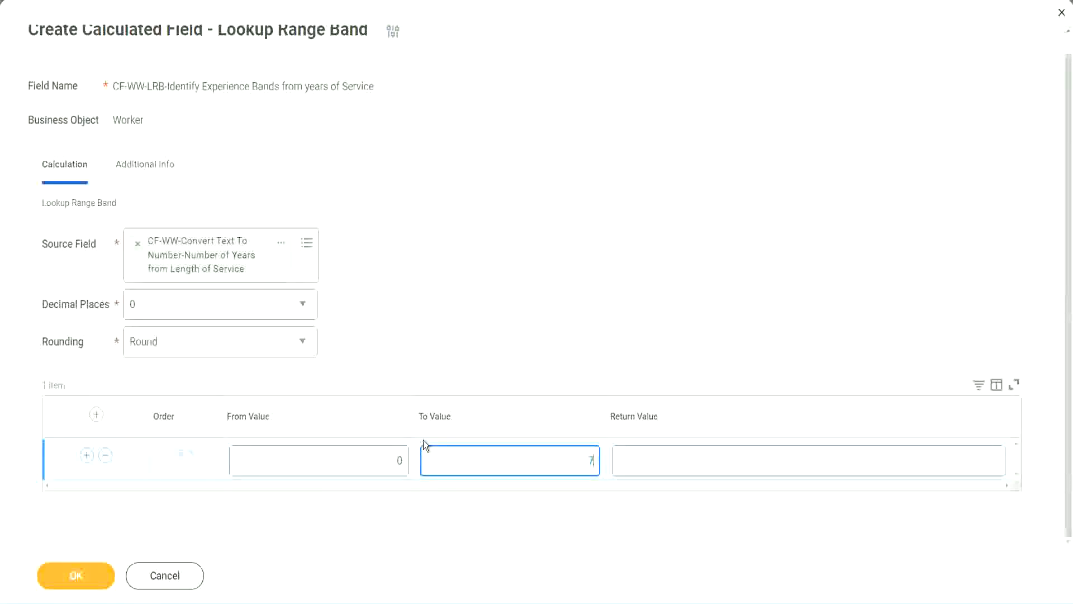
{"action": "key", "text": "Tab"}
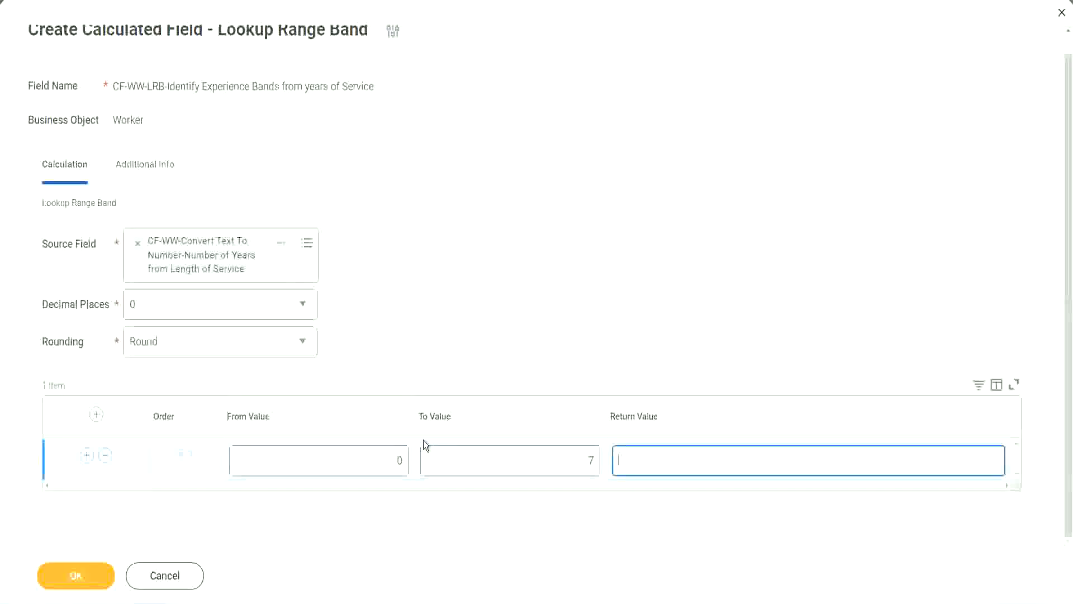
{"action": "type", "text": "Amateur"}
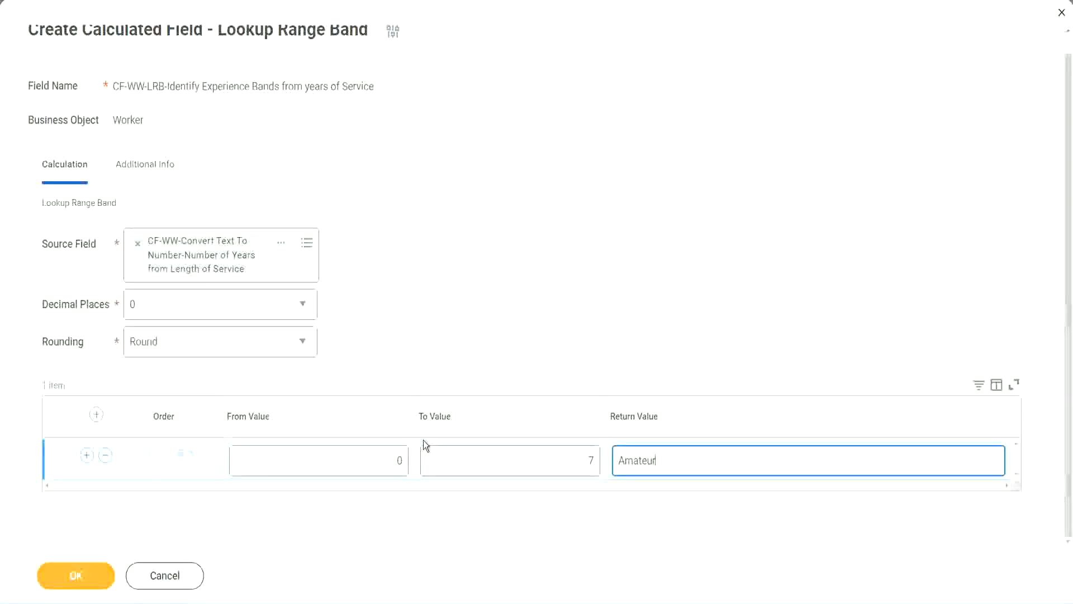
{"action": "left_click", "coordinate": [371, 460]}
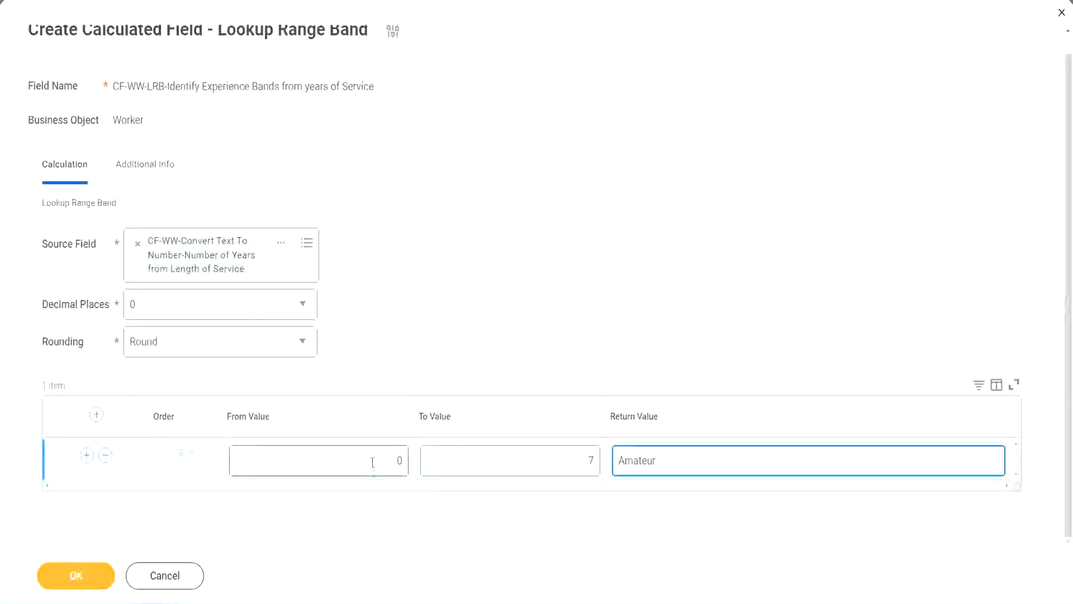
{"action": "left_click", "coordinate": [580, 453]}
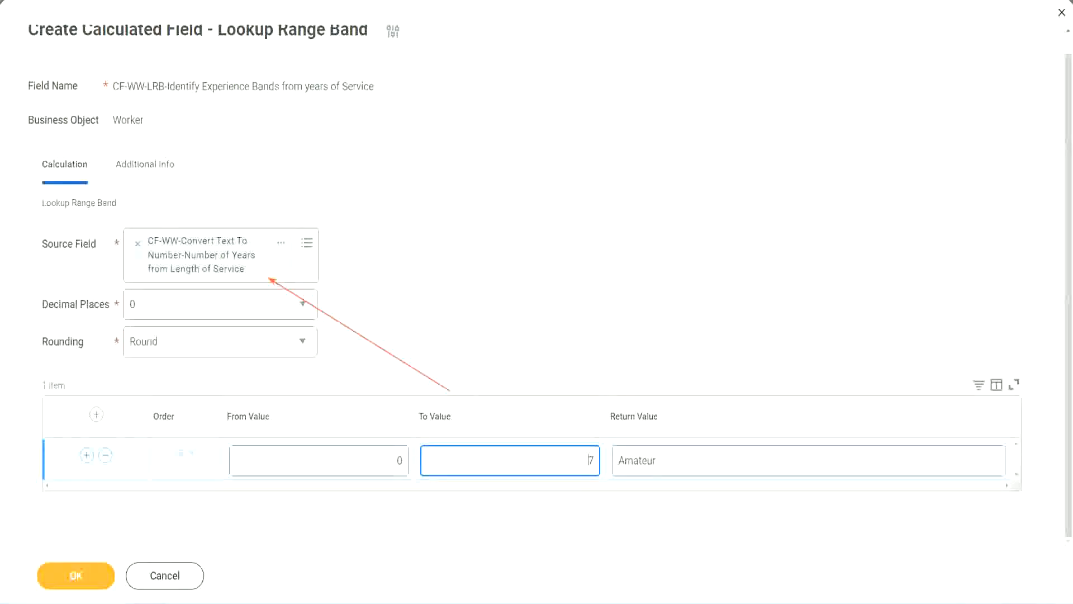
Add a second range band from 8 to 15 with the return value Experienced
{"action": "left_click", "coordinate": [87, 455]}
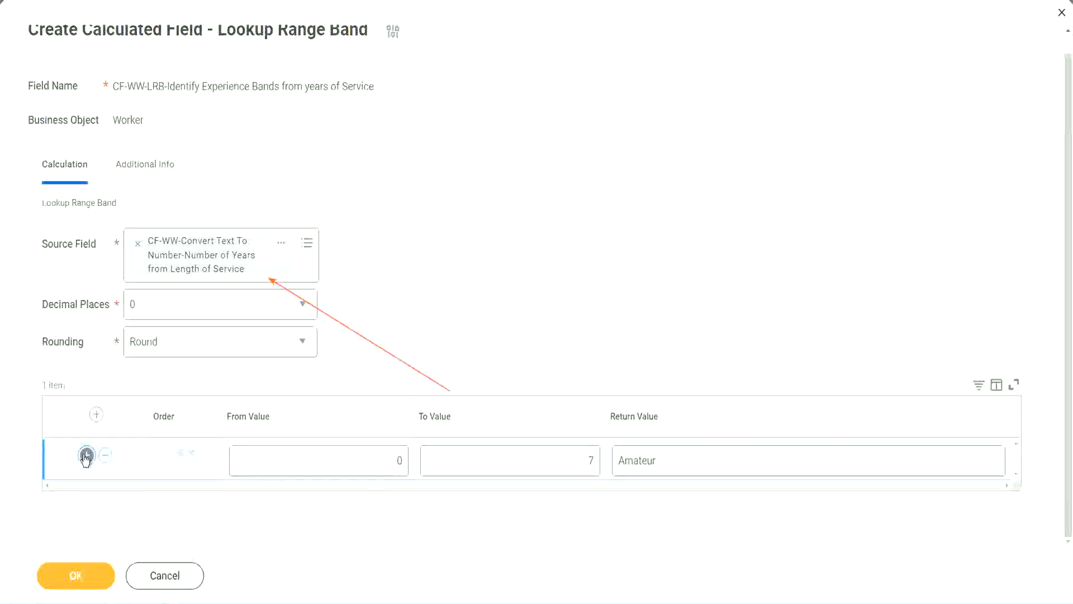
{"action": "left_click", "coordinate": [406, 501]}
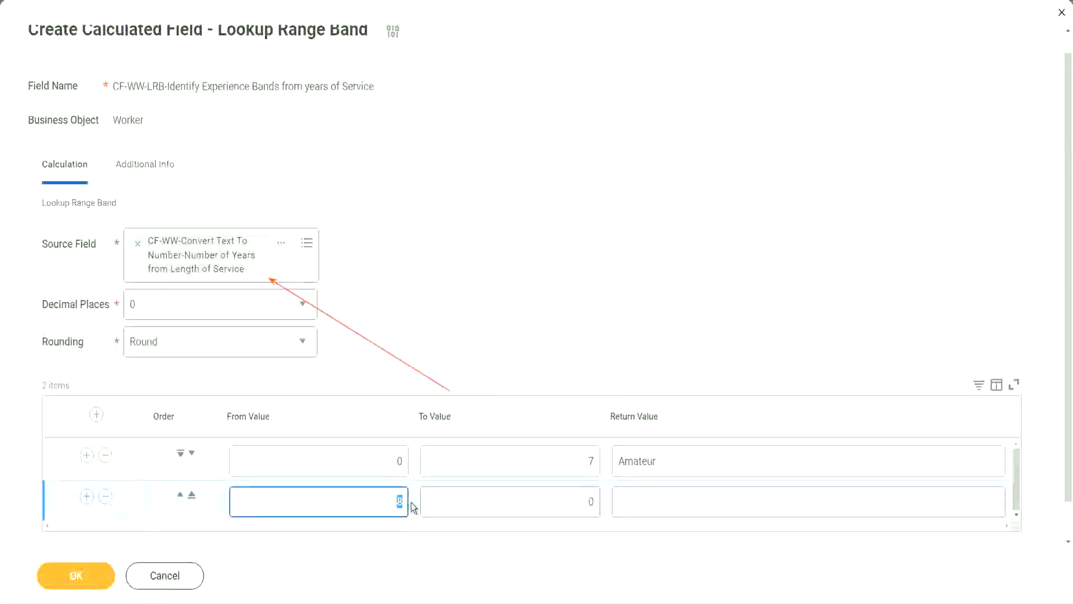
{"action": "left_click", "coordinate": [387, 462]}
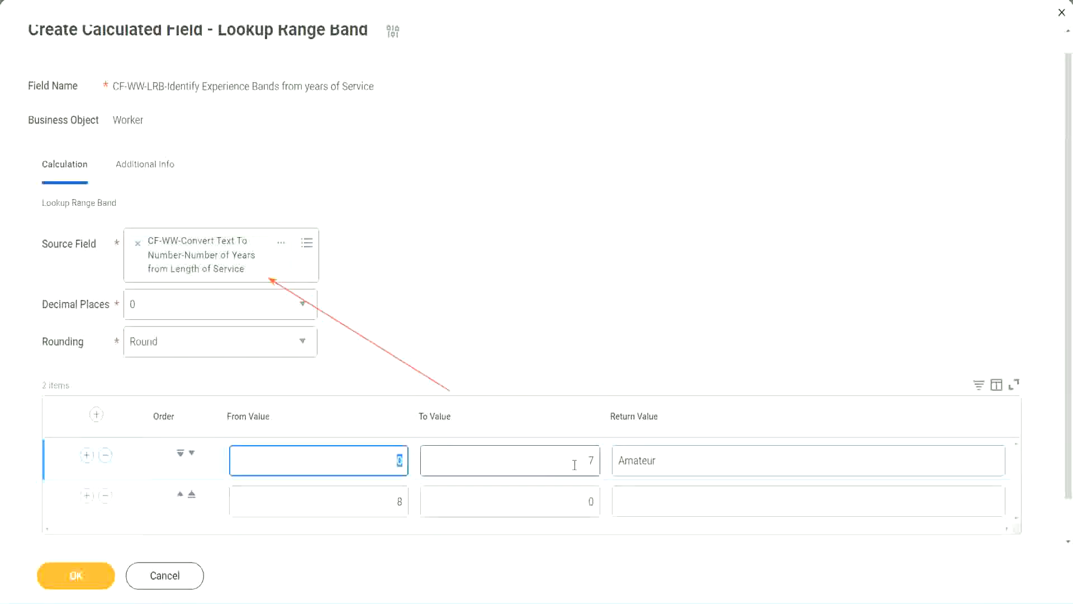
{"action": "left_click", "coordinate": [584, 463]}
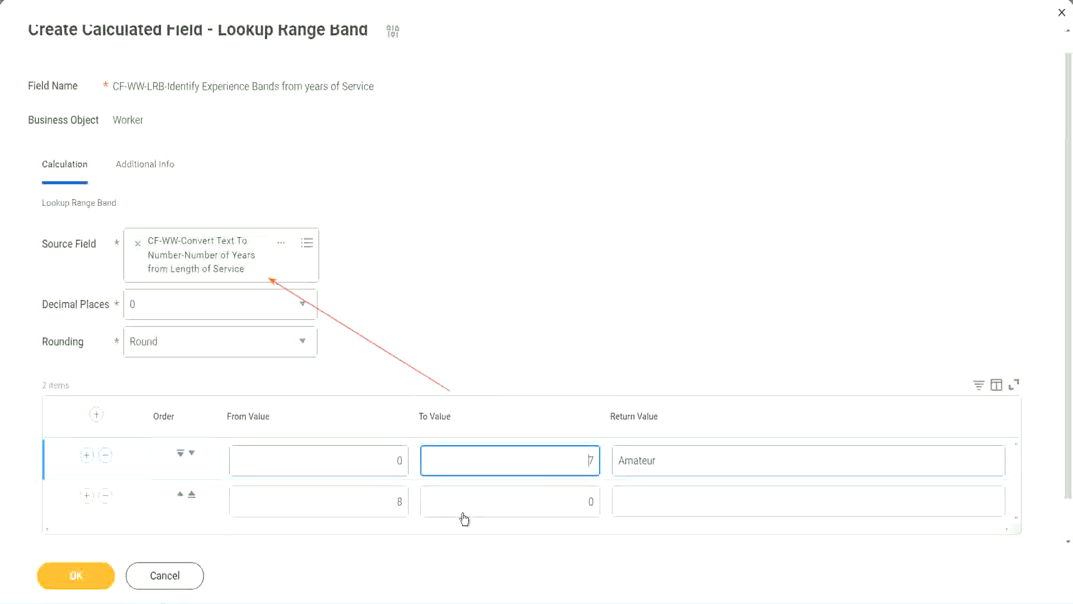
{"action": "left_click", "coordinate": [386, 509]}
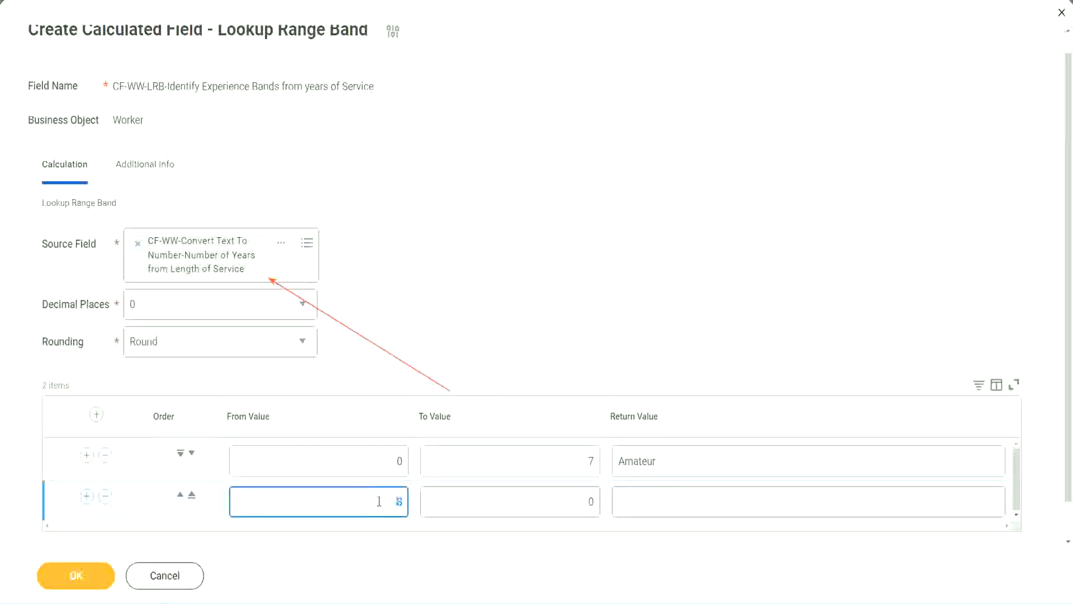
{"action": "left_click", "coordinate": [581, 501]}
{"action": "key", "text": "Delete"}
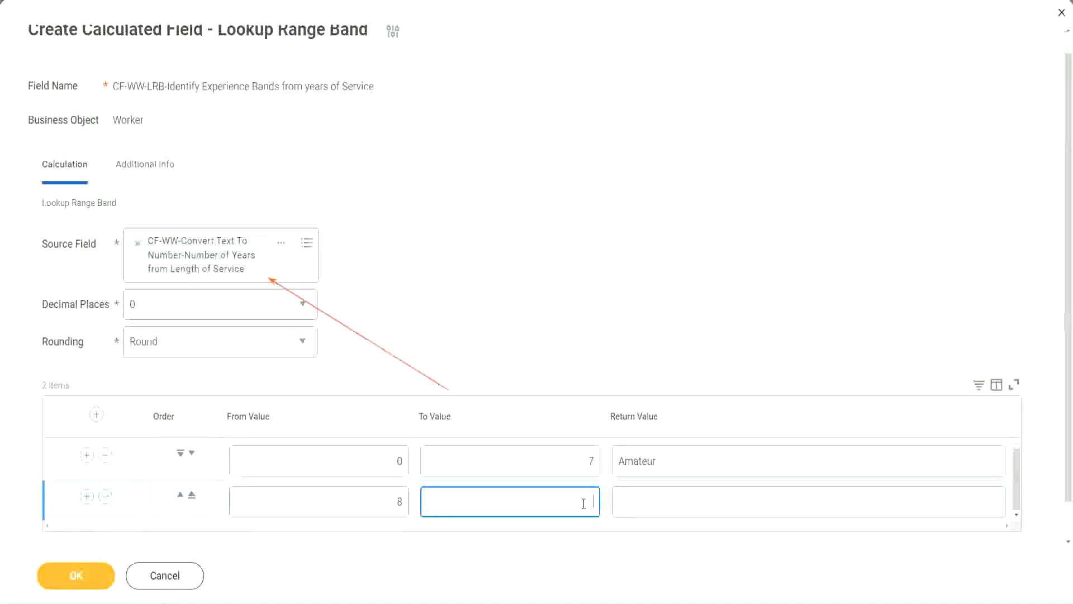
{"action": "type", "text": "15"}
{"action": "left_click", "coordinate": [662, 498]}
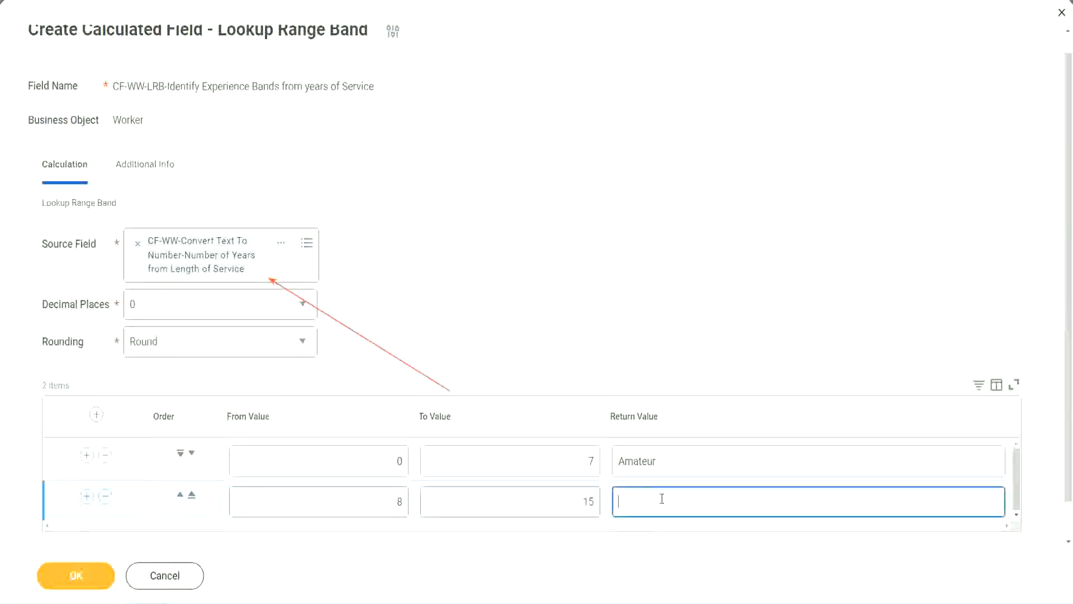
{"action": "type", "text": "Experienced"}
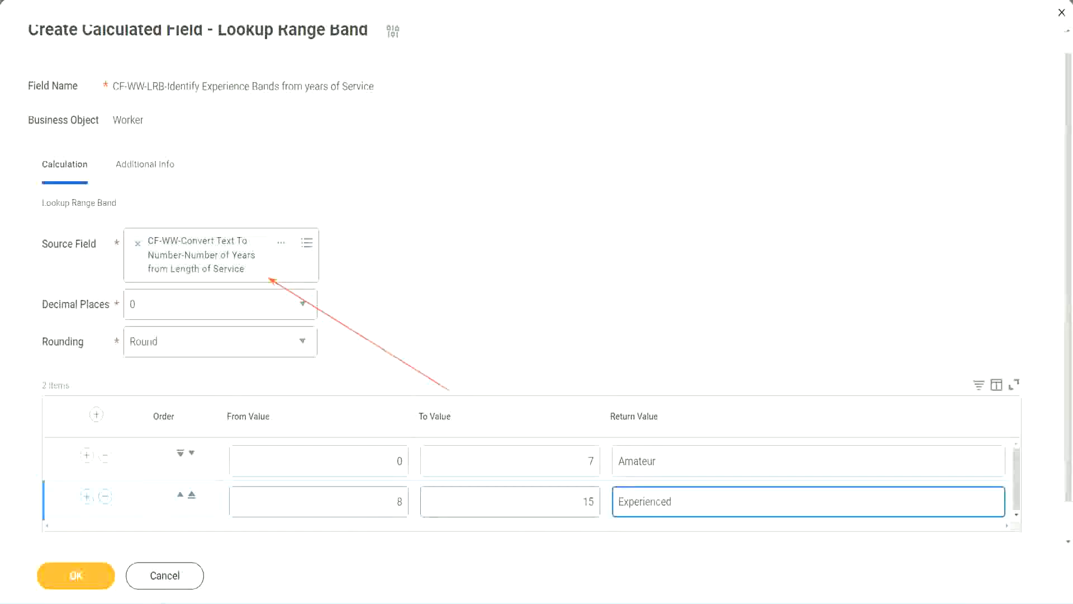
Add a third range band from 16 to 30 with the return value Senior
{"action": "left_click", "coordinate": [86, 497]}
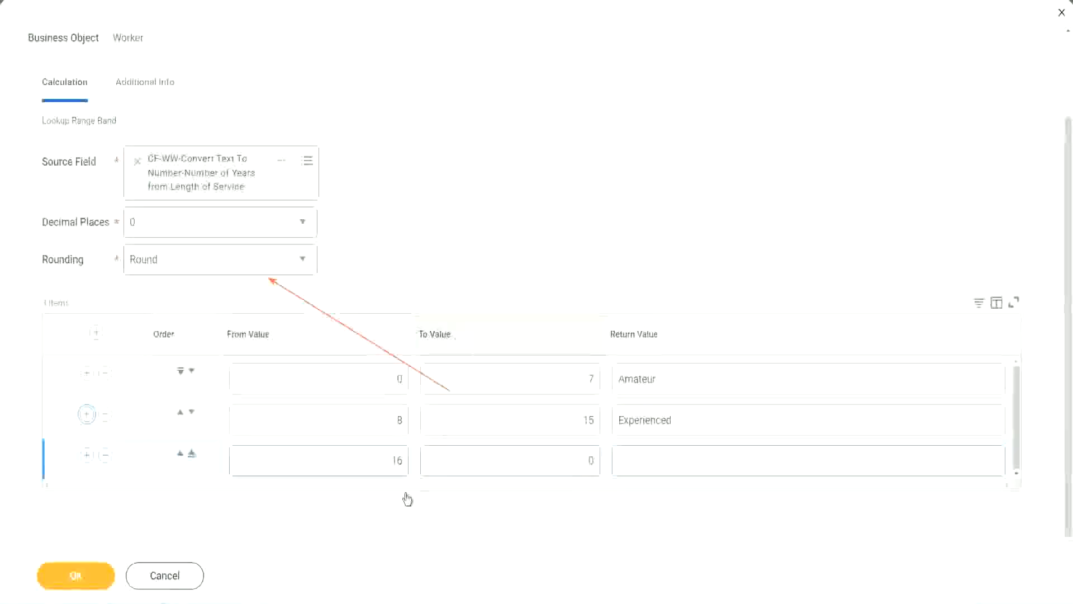
{"action": "left_click", "coordinate": [371, 466]}
{"action": "left_click", "coordinate": [538, 461]}
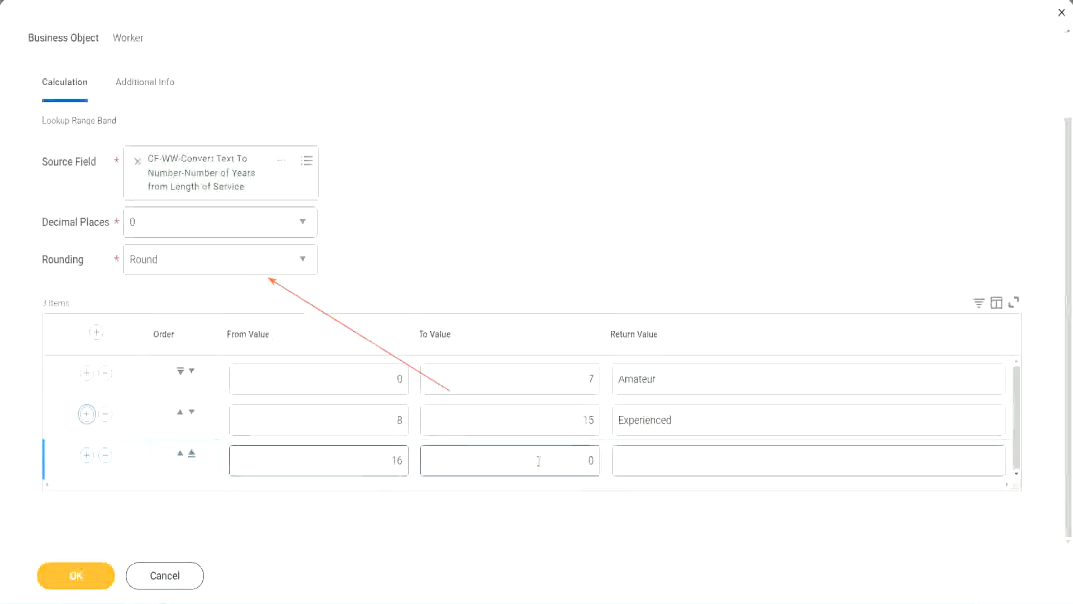
{"action": "left_click", "coordinate": [569, 459]}
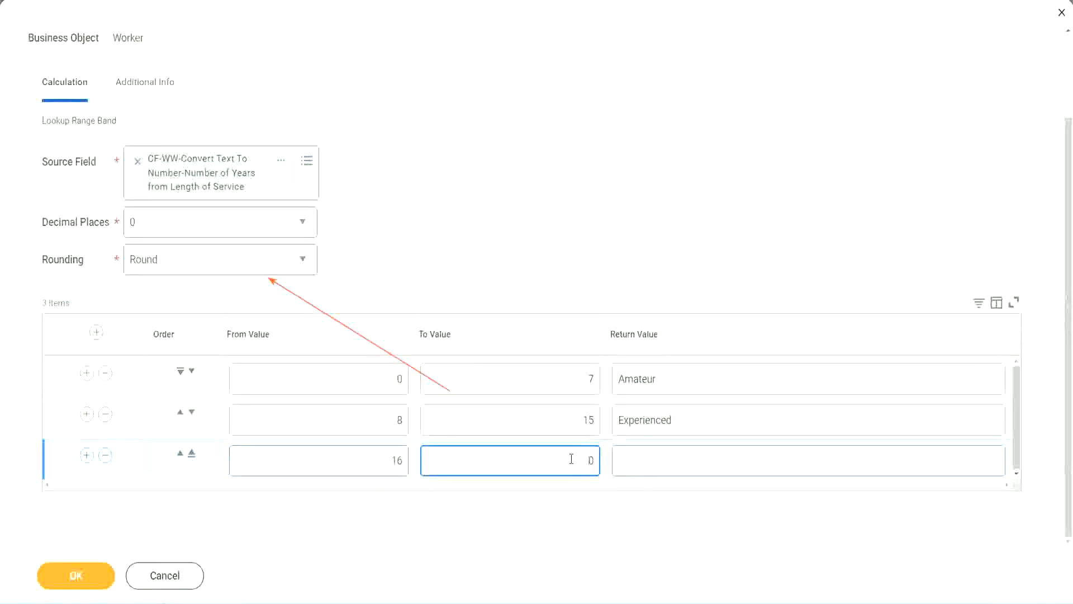
{"action": "type", "text": "3"}
{"action": "key", "text": "Tab"}
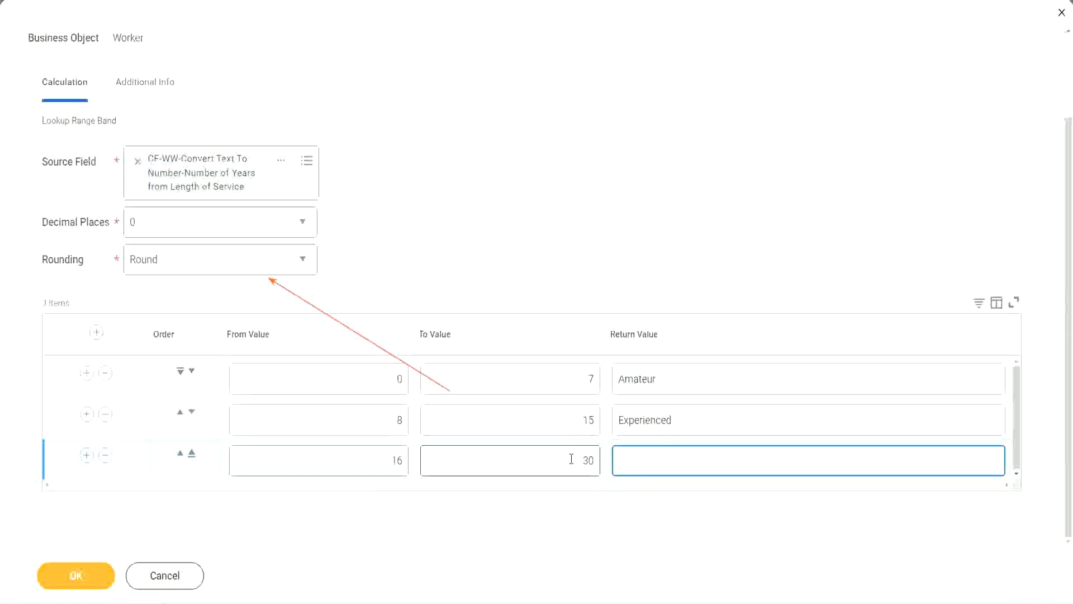
{"action": "type", "text": "Senior"}
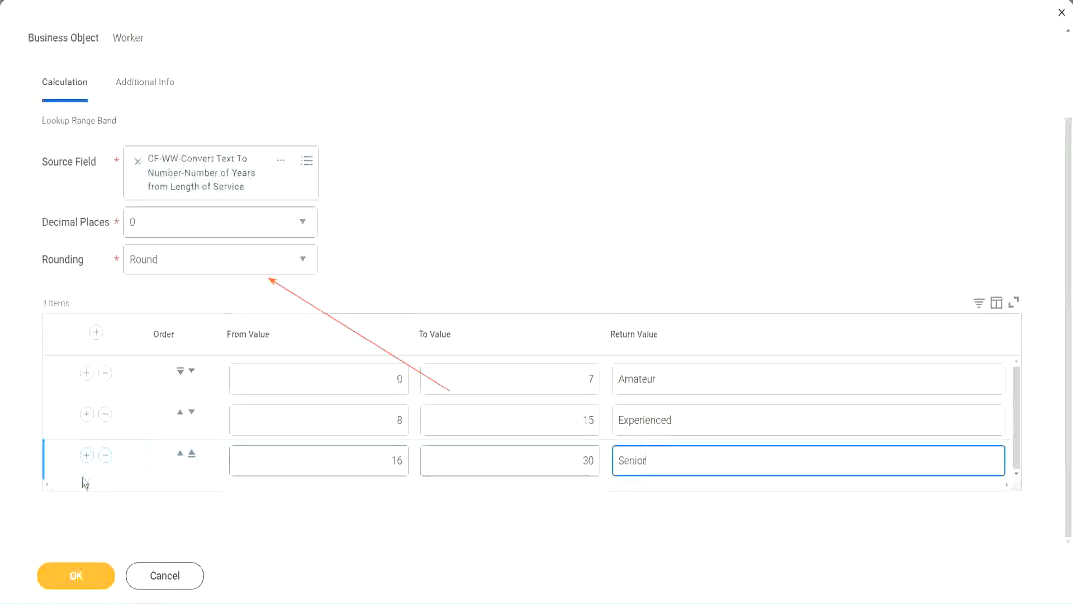
Add a fourth range band from 31 to 1000 with the return value Legend
{"action": "left_click", "coordinate": [87, 455]}
{"action": "scroll", "coordinate": [252, 436], "scroll_direction": "down", "scroll_amount": 1}
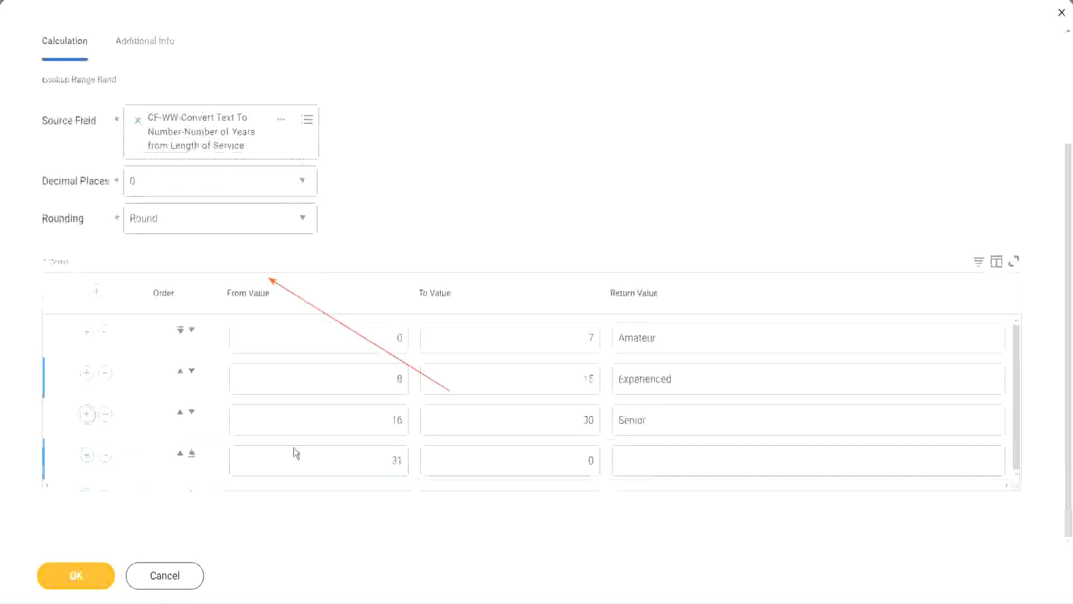
{"action": "left_click", "coordinate": [351, 450]}
{"action": "left_click_drag", "start_coordinate": [352, 450], "coordinate": [410, 460]}
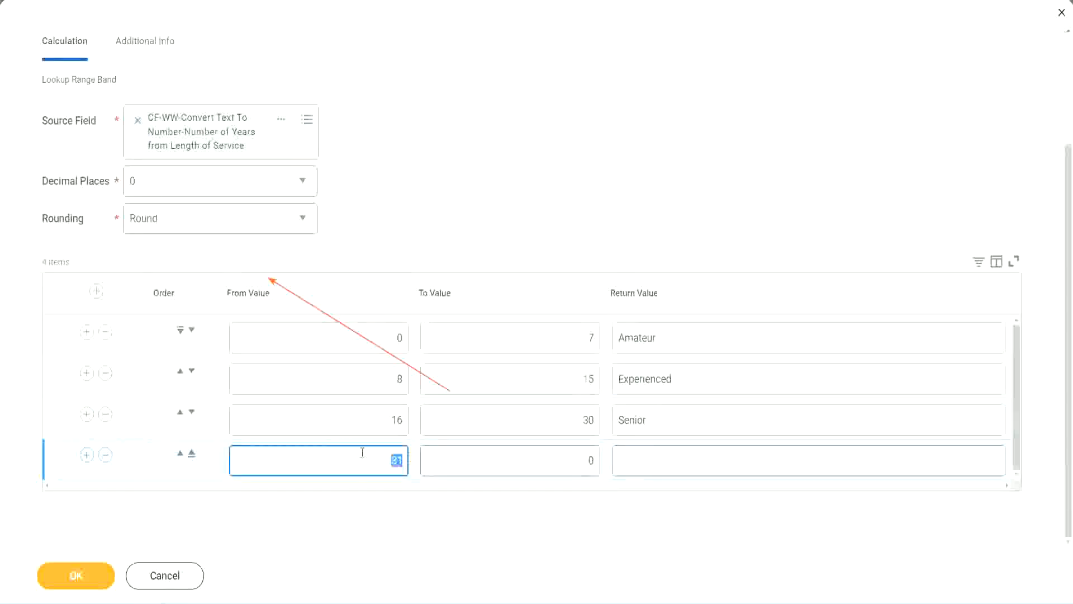
{"action": "left_click", "coordinate": [361, 450]}
{"action": "left_click", "coordinate": [575, 460]}
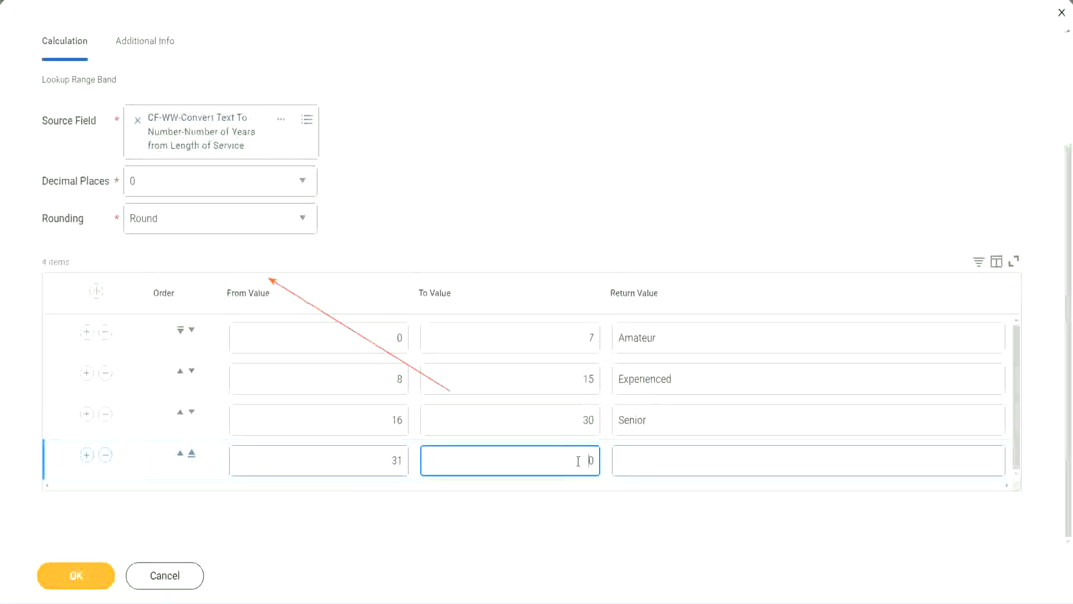
{"action": "type", "text": "1000"}
{"action": "left_click_drag", "start_coordinate": [557, 456], "coordinate": [622, 456]}
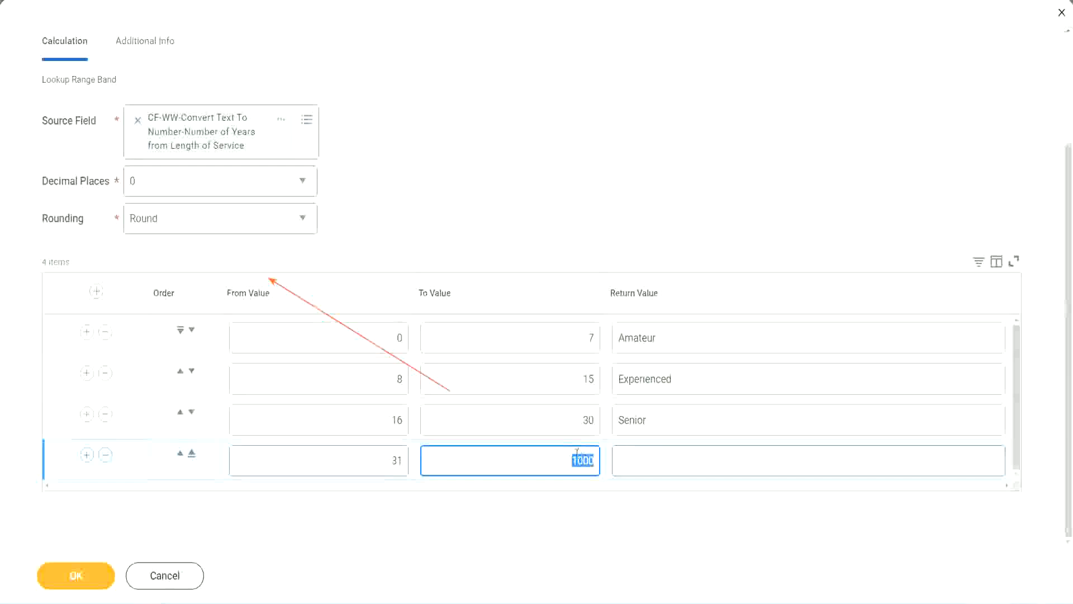
{"action": "left_click_drag", "start_coordinate": [563, 457], "coordinate": [601, 457]}
{"action": "left_click", "coordinate": [670, 461]}
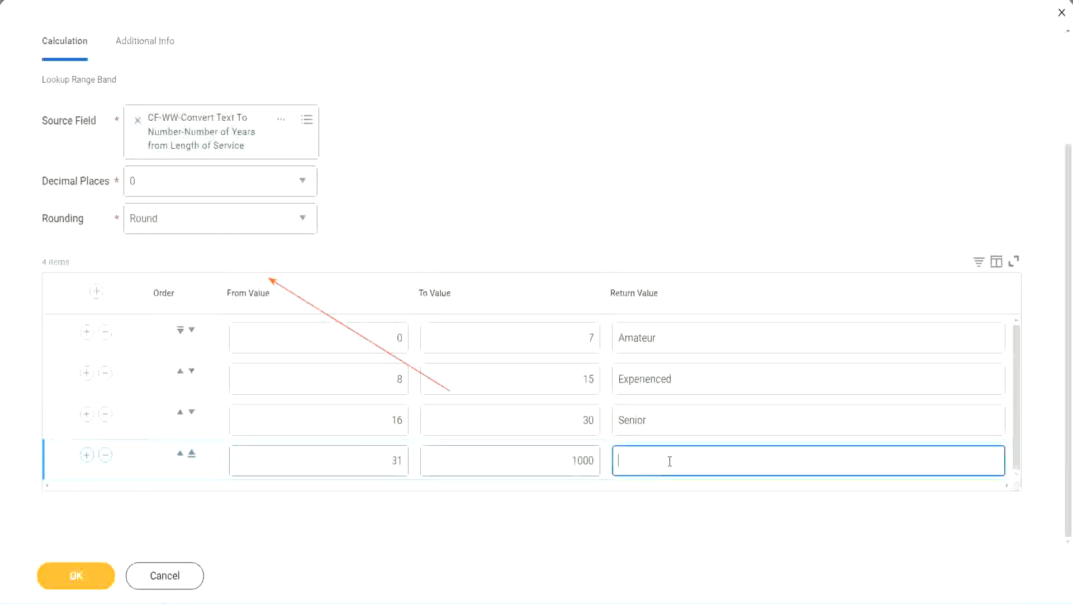
{"action": "type", "text": "Legend"}
Review the range values and return values of the four experience bands
{"action": "left_click", "coordinate": [500, 185]}
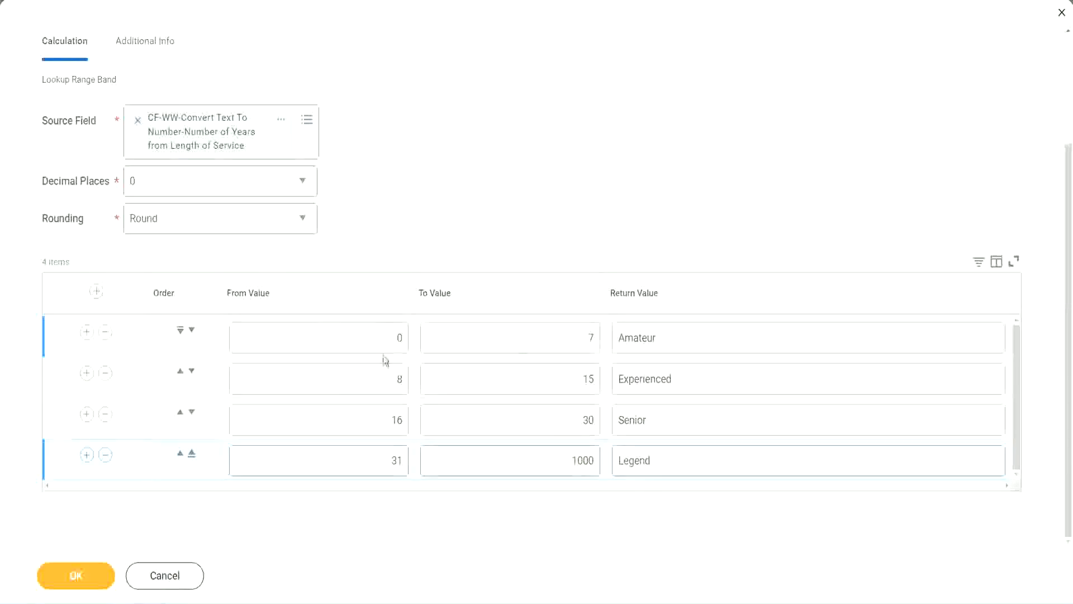
{"action": "double_click", "coordinate": [697, 336]}
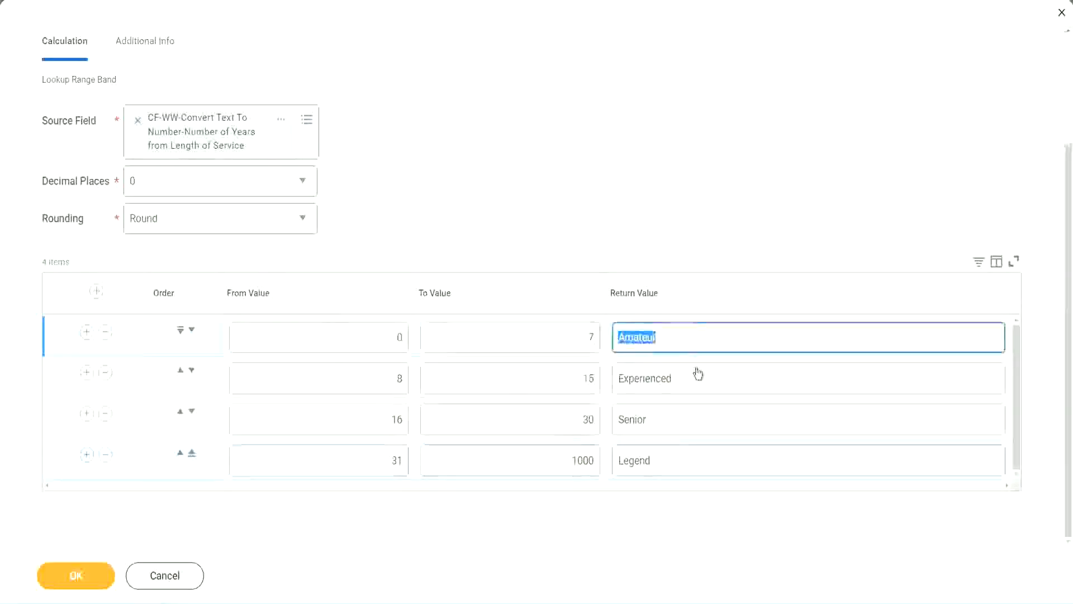
{"action": "double_click", "coordinate": [691, 385]}
{"action": "double_click", "coordinate": [678, 426]}
{"action": "double_click", "coordinate": [676, 461]}
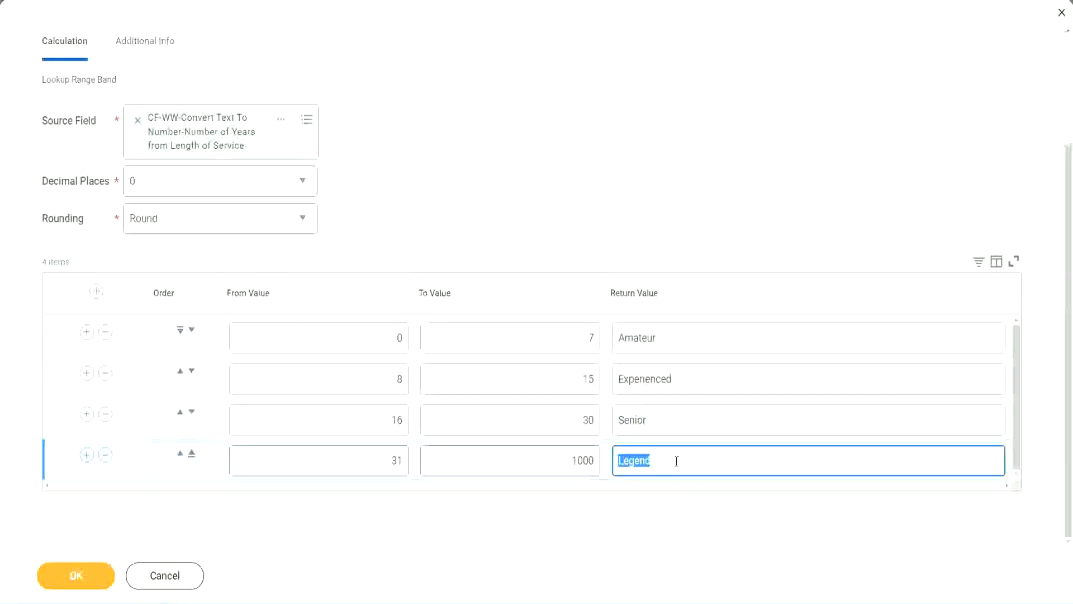
{"action": "double_click", "coordinate": [342, 343]}
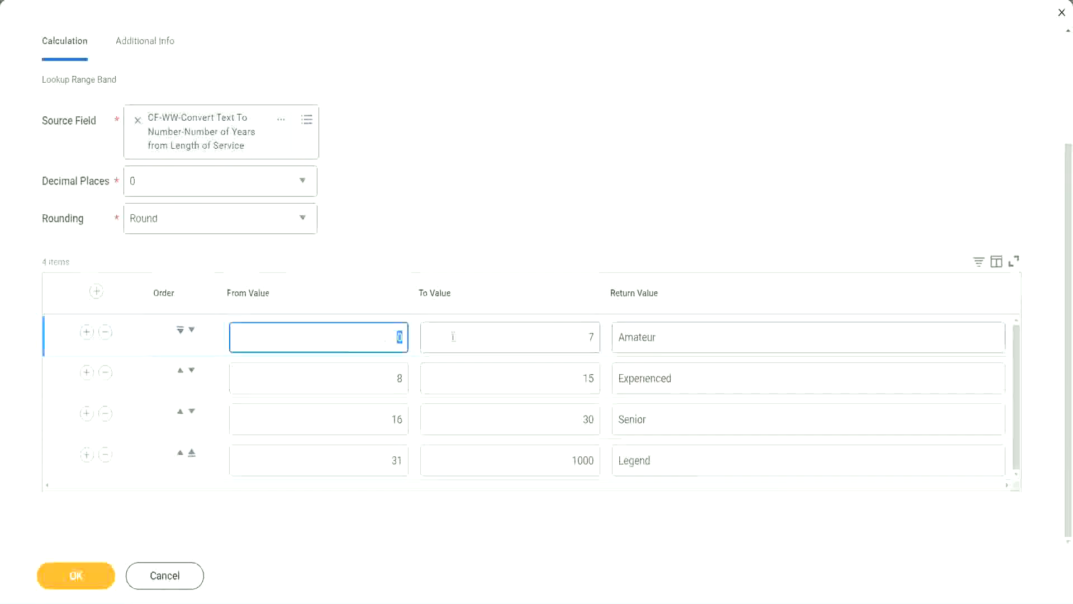
{"action": "double_click", "coordinate": [683, 423]}
{"action": "double_click", "coordinate": [674, 457]}
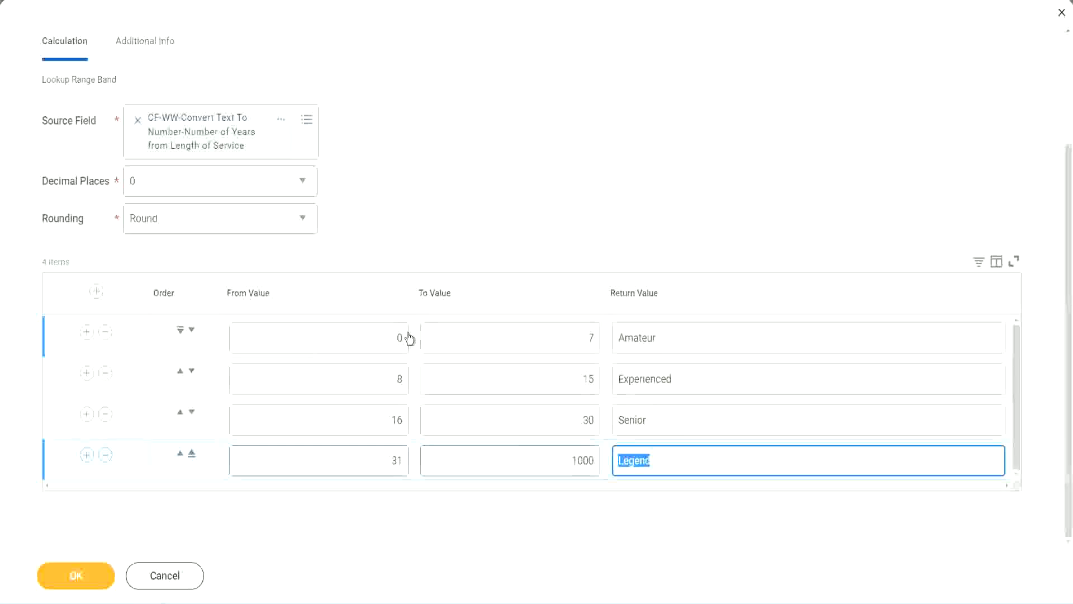
{"action": "left_click", "coordinate": [520, 273]}
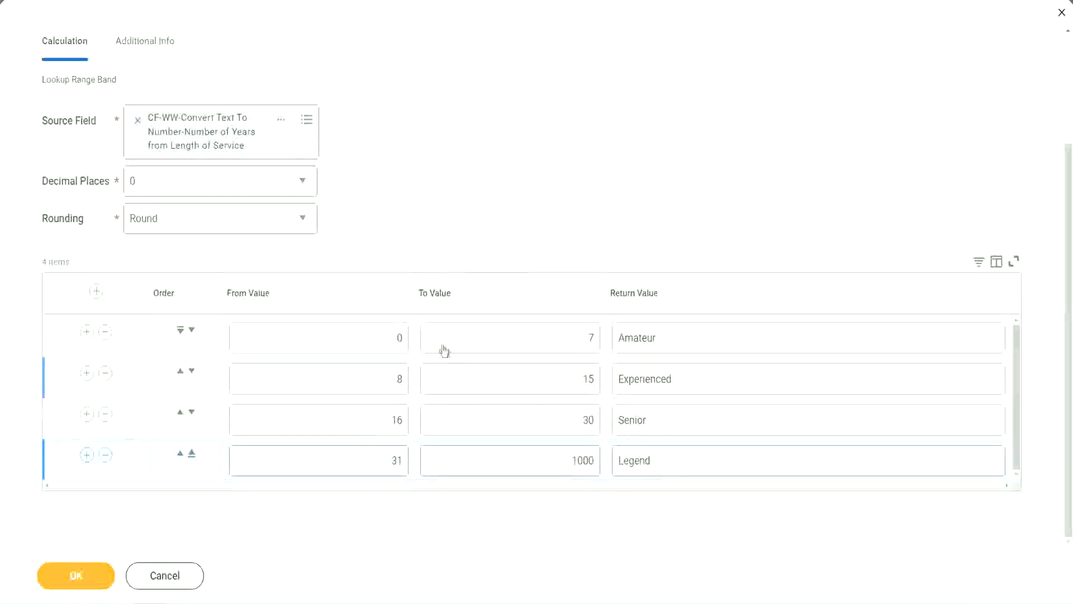
Save the calculated field and copy its name from the save confirmation
{"action": "left_click", "coordinate": [74, 574]}
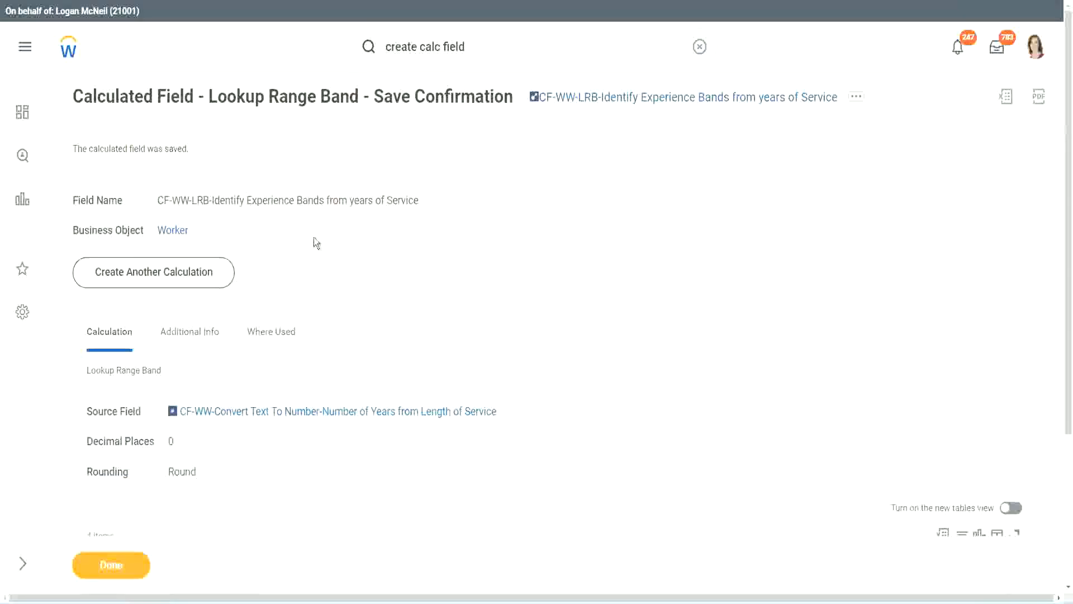
{"action": "right_click", "coordinate": [625, 101]}
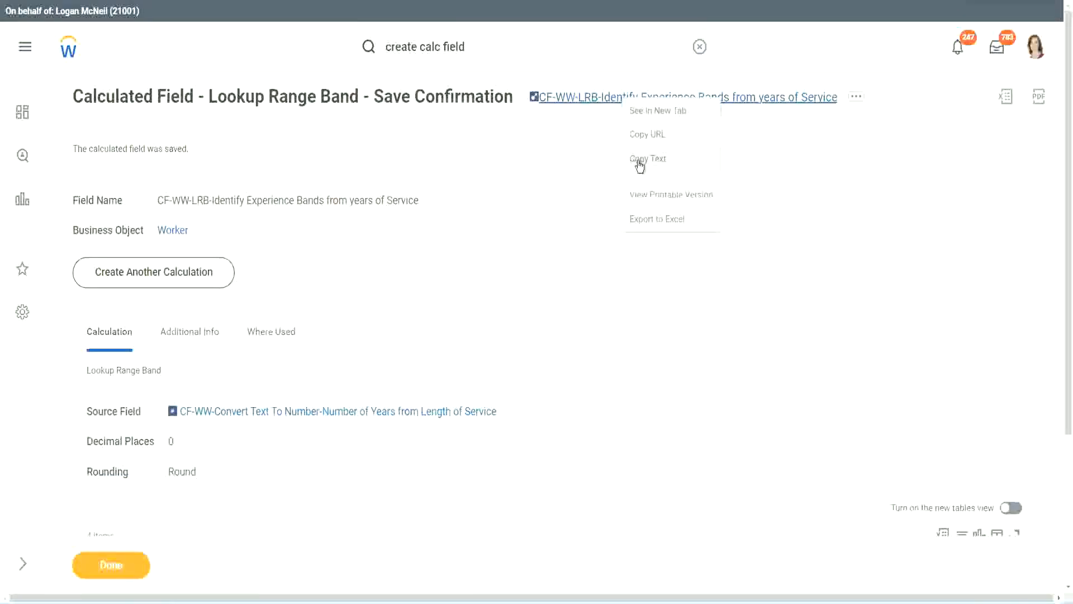
{"action": "left_click", "coordinate": [640, 161]}
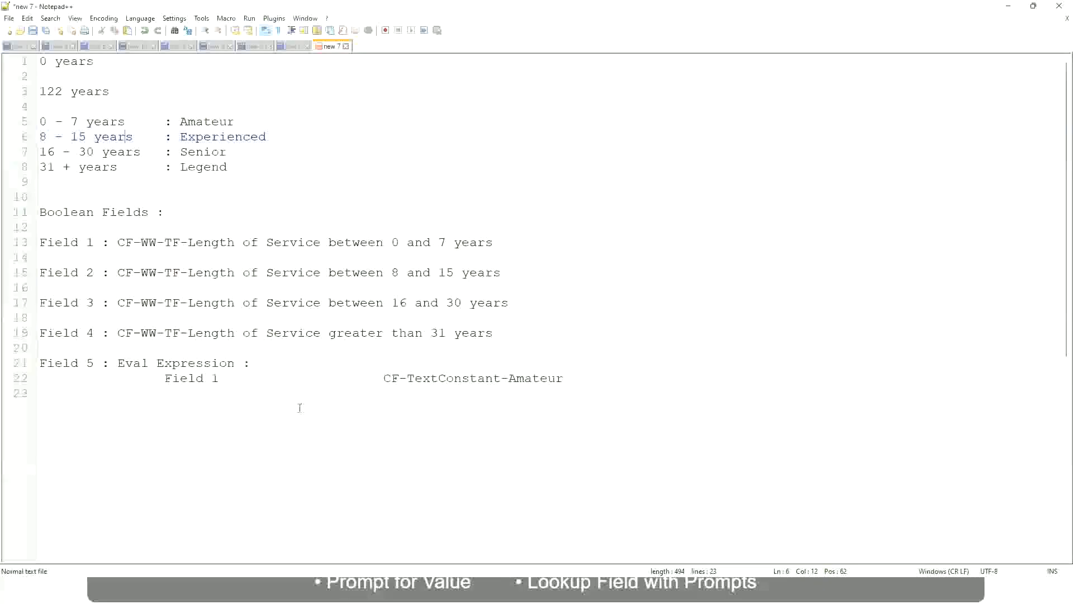
Switch to the Notepad++ notes and add the amount 10,000 USD a few lines below the Field 5 entry
{"action": "key", "text": "Return"}
{"action": "key", "text": "Return"}
{"action": "key", "text": "Return"}
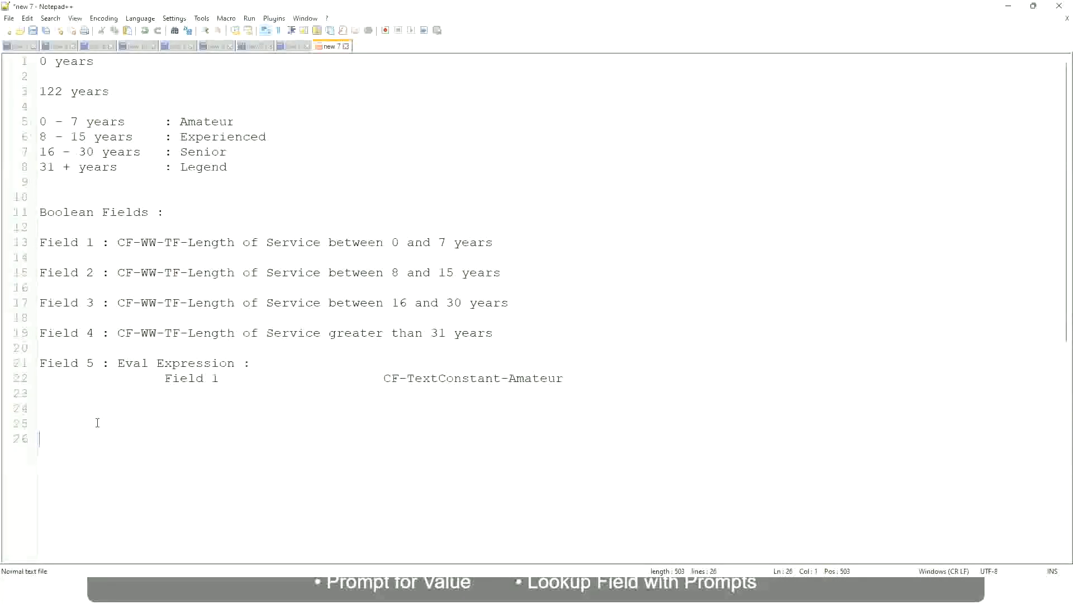
{"action": "type", "text": "10,000 USD"}
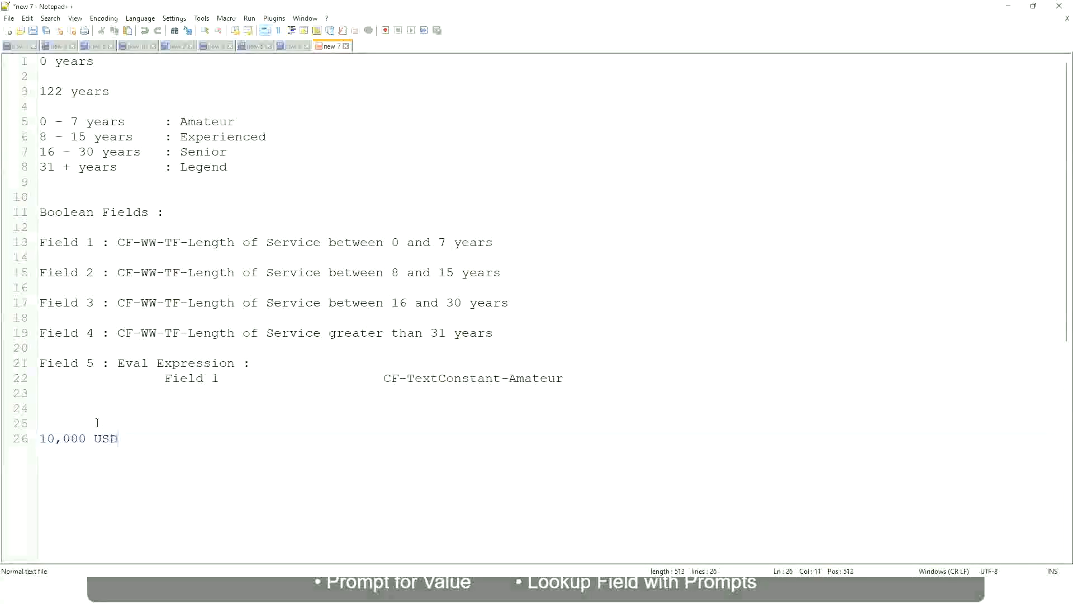
Add 1,000,000 USD on the same line as the 10,000 USD amount, spaced well apart from it
{"action": "key", "text": "Tab"}
{"action": "key", "text": "Tab"}
{"action": "key", "text": "Tab"}
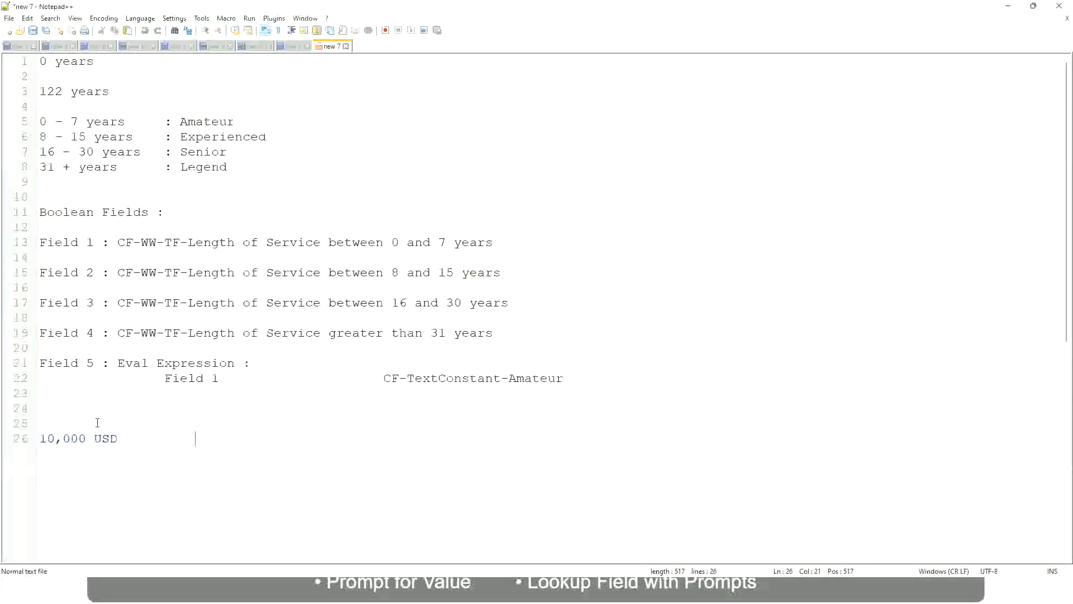
{"action": "type", "text": "1,000,000"}
{"action": "key", "text": "Right"}
{"action": "key", "text": "Right"}
{"action": "key", "text": "Right"}
{"action": "key", "text": "Right"}
{"action": "key", "text": "Right"}
{"action": "key", "text": "Right"}
{"action": "key", "text": "Right"}
{"action": "key", "text": "Right"}
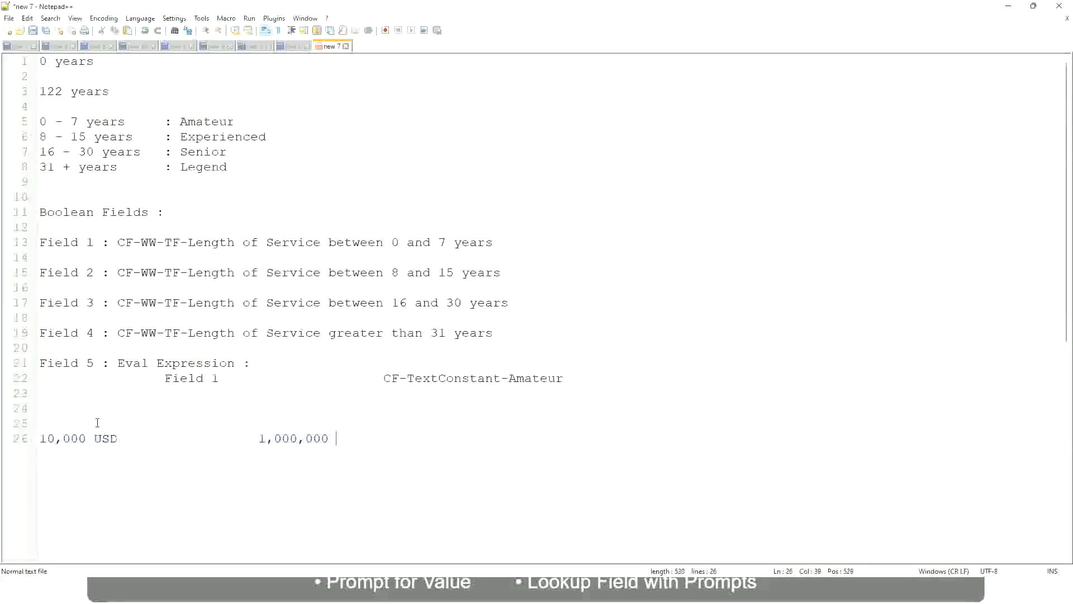
{"action": "type", "text": "USD"}
Leave a blank line below the USD amounts and add the band "10 - 50,000 : Low"
{"action": "key", "text": "Return"}
{"action": "key", "text": "Return"}
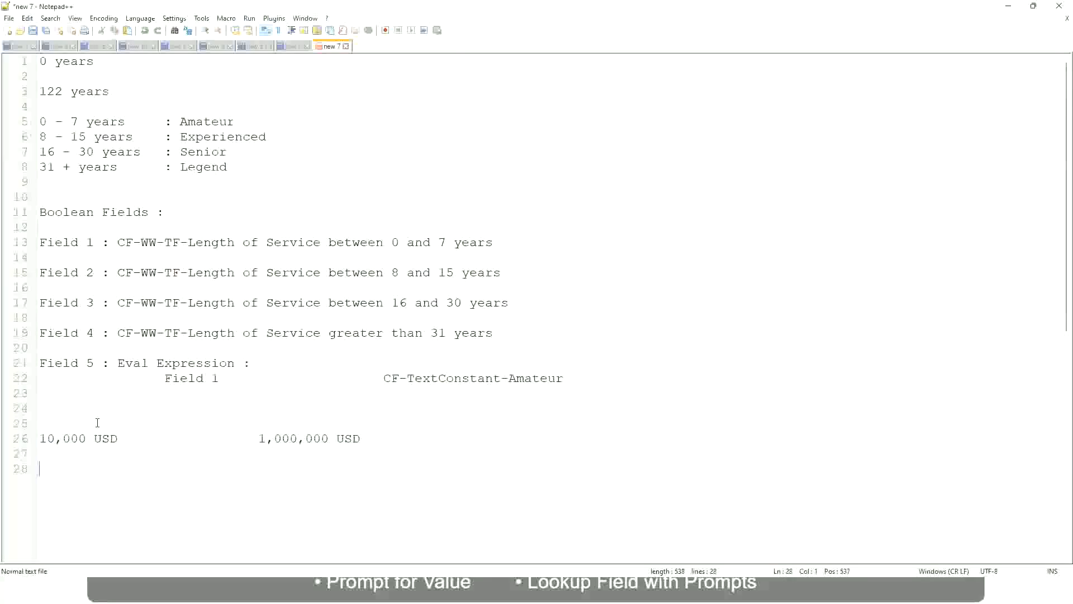
{"action": "type", "text": "10 - 50,000             : Low"}
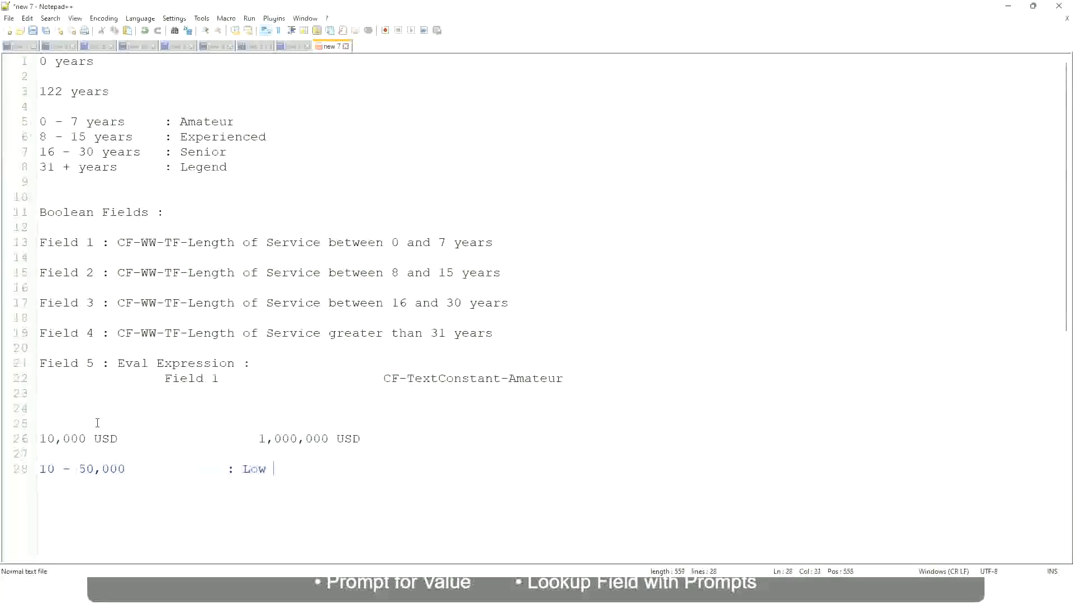
Add the band "50,001 - 150,000 : Medium" directly below the Low band, aligning its label with the one above
{"action": "key", "text": "Return"}
{"action": "key", "text": "Return"}
{"action": "key", "text": "Up"}
{"action": "type", "text": "50,001 "}
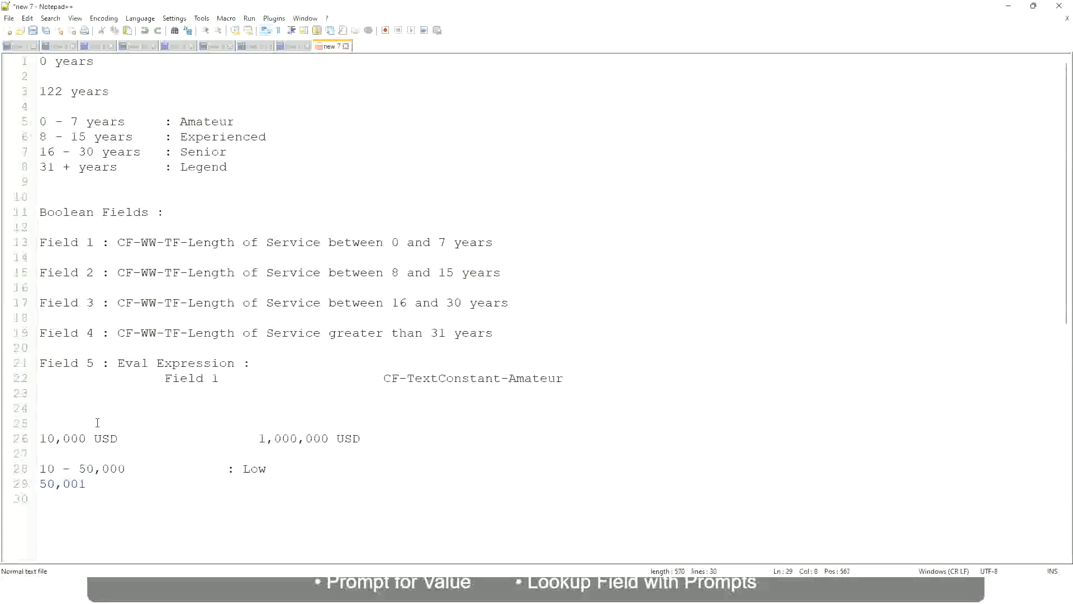
{"action": "type", "text": "- 150,000"}
{"action": "key", "text": "Tab"}
{"action": "key", "text": "Tab"}
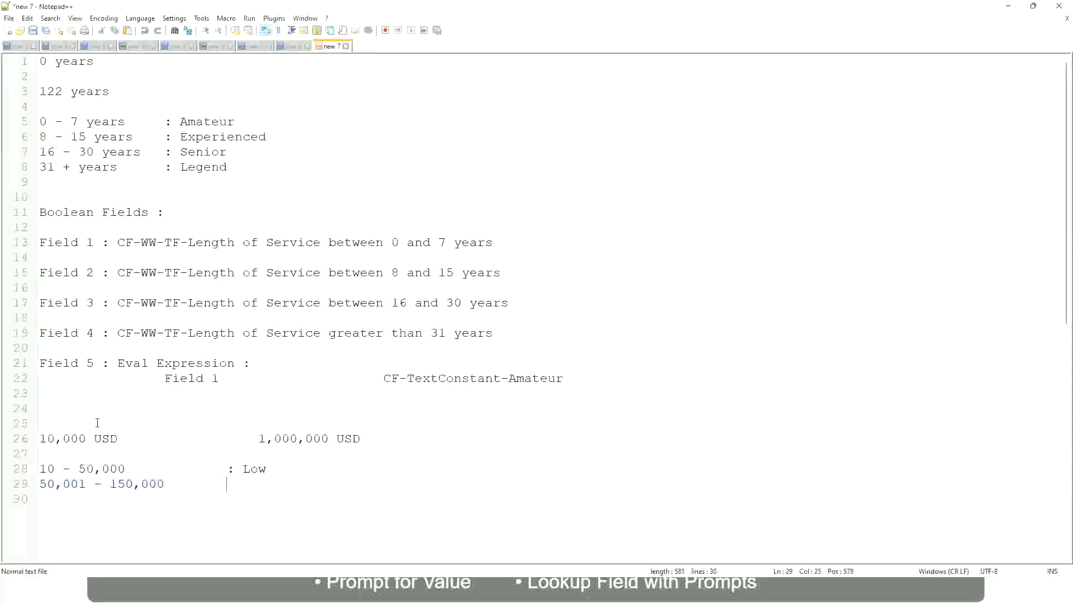
{"action": "type", "text": ": Medium"}
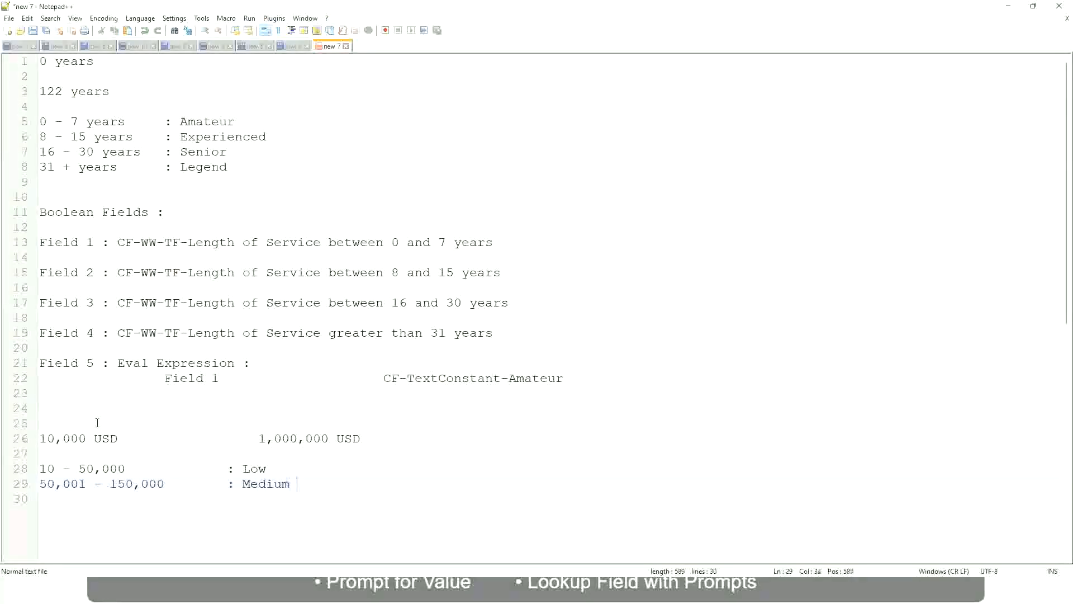
Add the band "> 150,000 : High" below the Medium band, with its label aligned to the other two
{"action": "key", "text": "Return"}
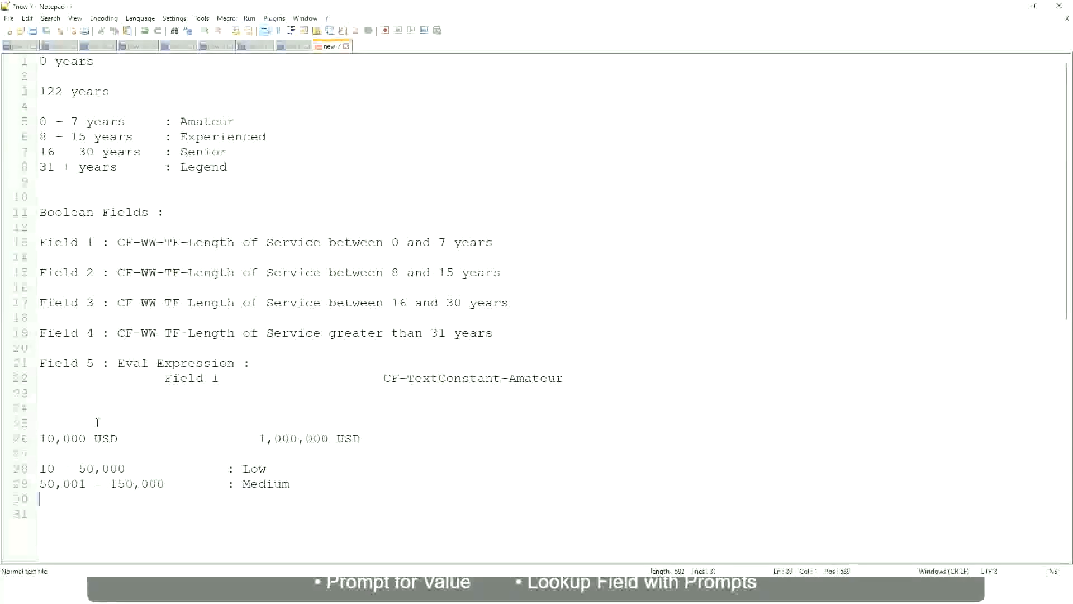
{"action": "type", "text": "> 1"}
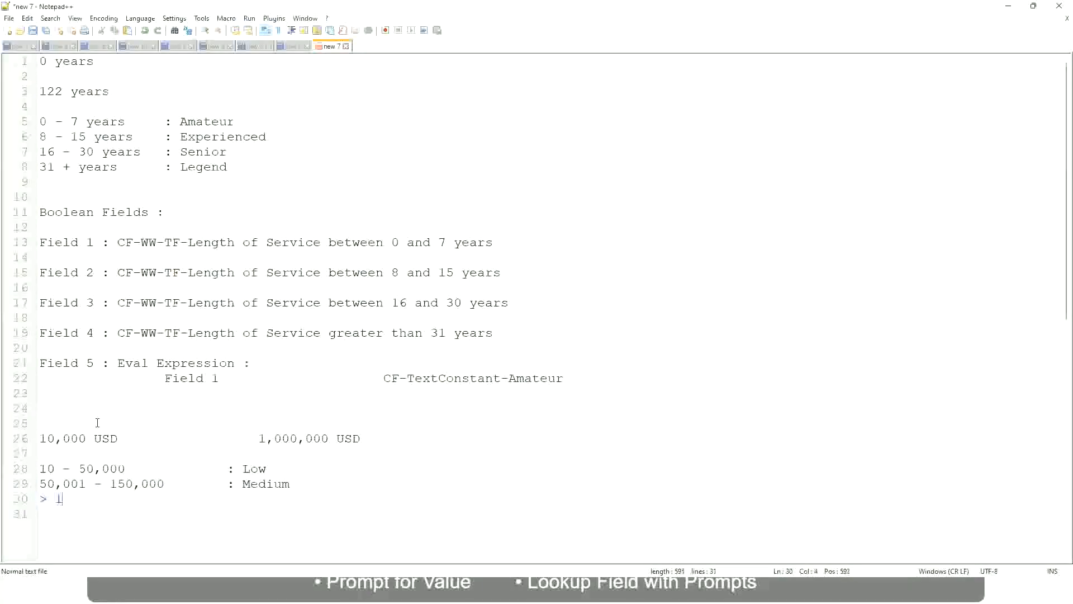
{"action": "type", "text": "50,000"}
{"action": "key", "text": "Tab"}
{"action": "key", "text": "Tab"}
{"action": "key", "text": "Tab"}
{"action": "type", "text": ": High"}
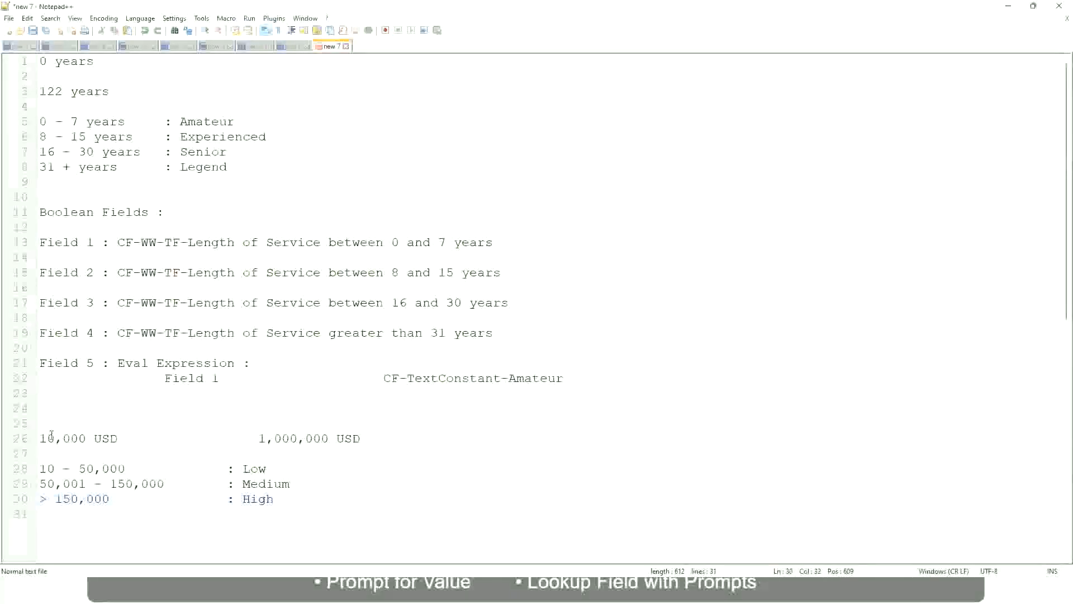
Review the 10,000 USD to 1,000,000 USD range against the Low, Medium and High bands in the notes
{"action": "left_click", "coordinate": [35, 438]}
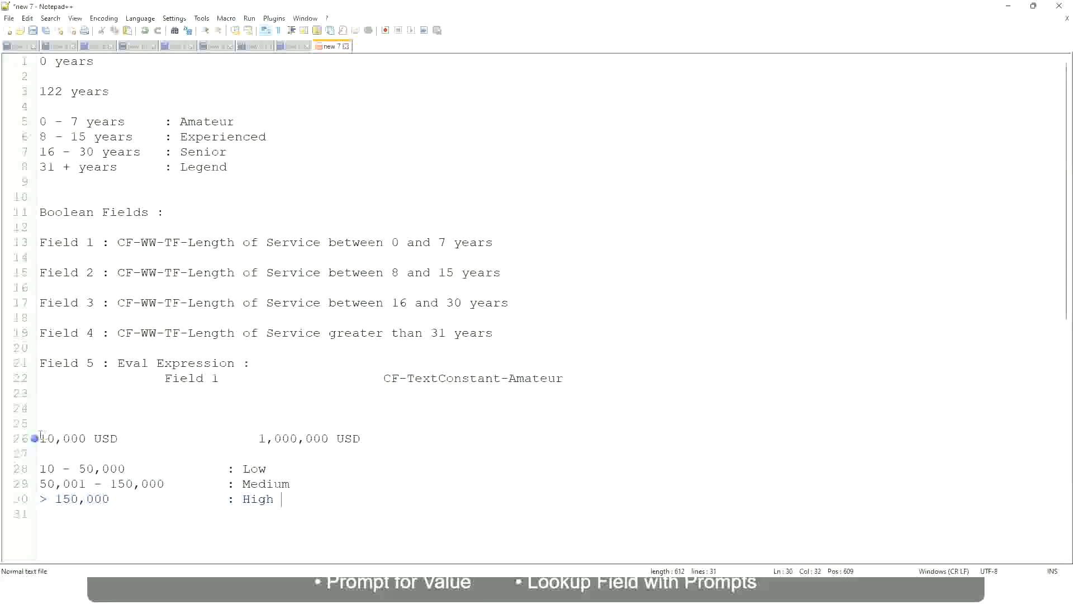
{"action": "left_click", "coordinate": [34, 438]}
{"action": "left_click", "coordinate": [43, 438]}
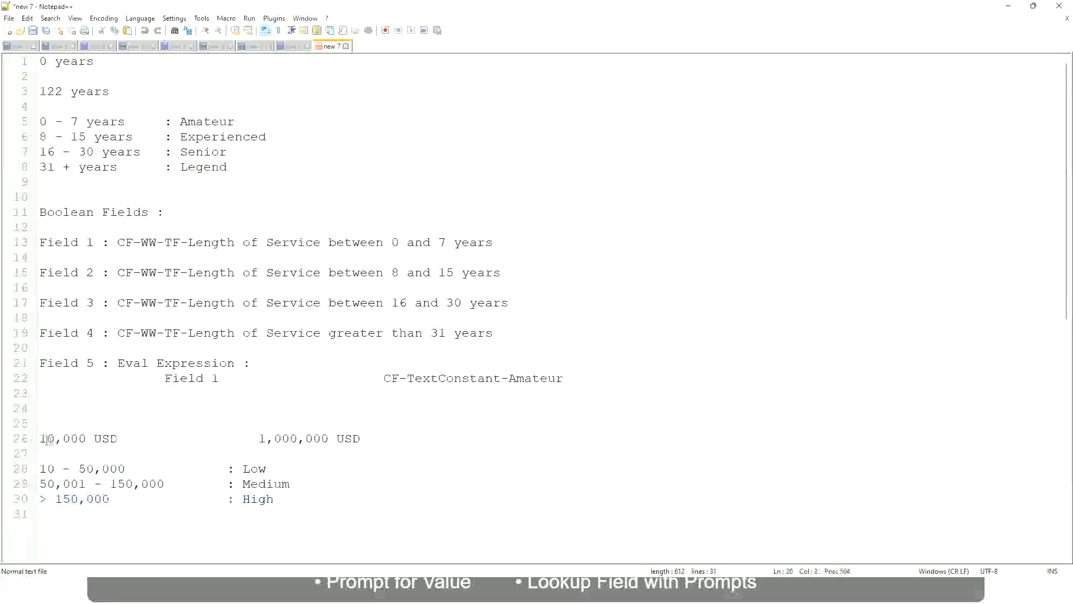
{"action": "double_click", "coordinate": [319, 439]}
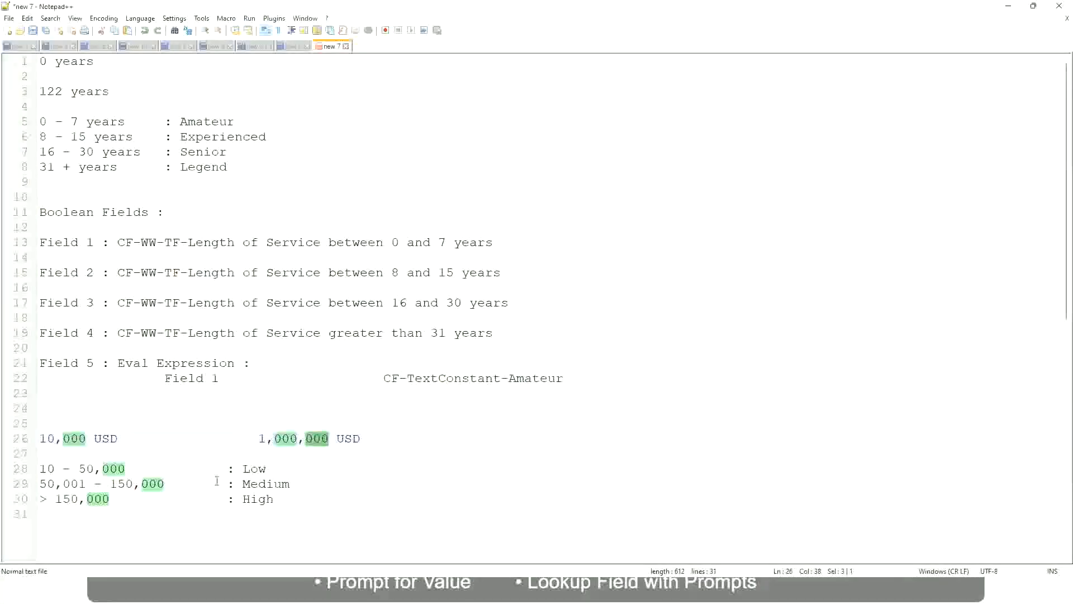
{"action": "left_click", "coordinate": [196, 483]}
{"action": "left_click", "coordinate": [34, 438]}
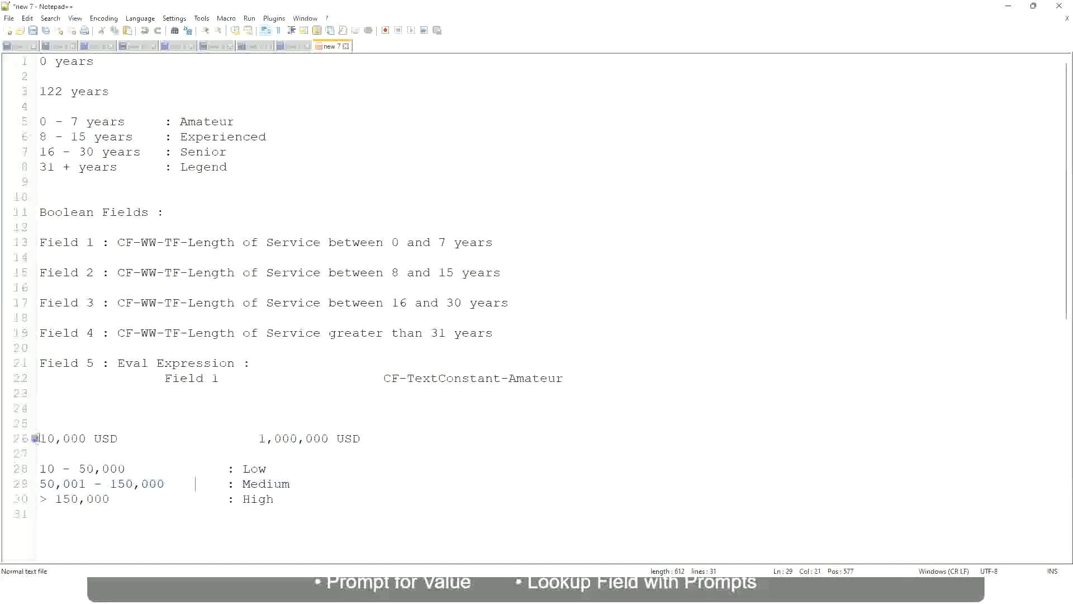
{"action": "left_click", "coordinate": [330, 439]}
{"action": "left_click", "coordinate": [258, 468]}
{"action": "left_click", "coordinate": [258, 502]}
{"action": "key", "text": "Down"}
{"action": "left_click", "coordinate": [275, 496]}
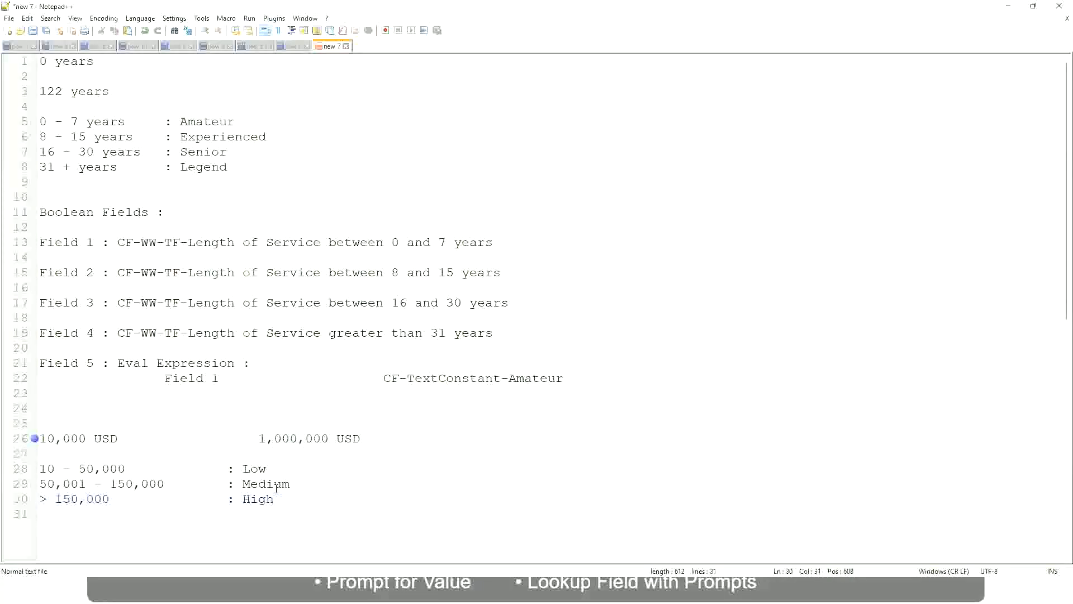